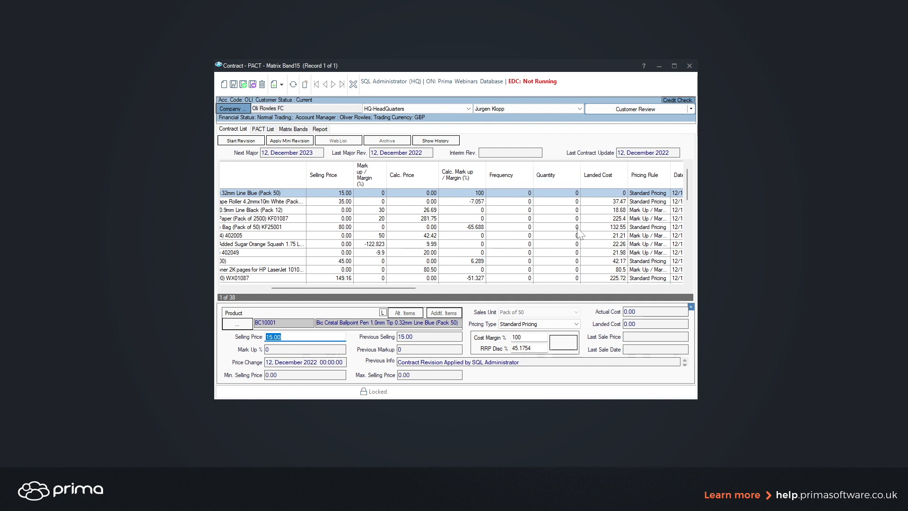
left_click_drag(378, 288, 341, 265)
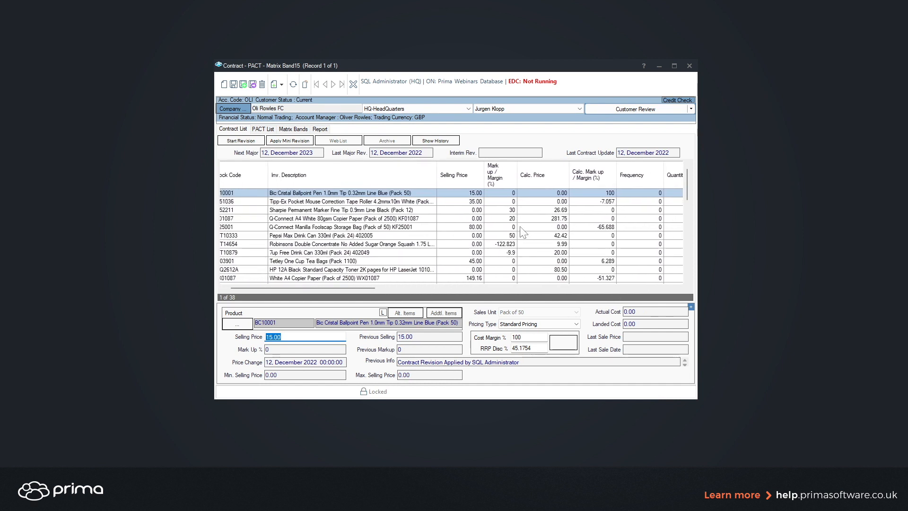
right_click(497, 224)
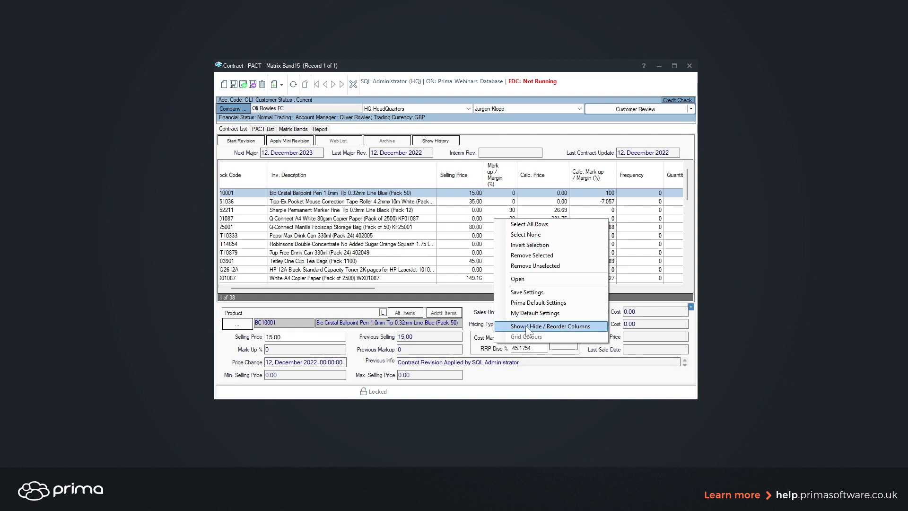
left_click(366, 296)
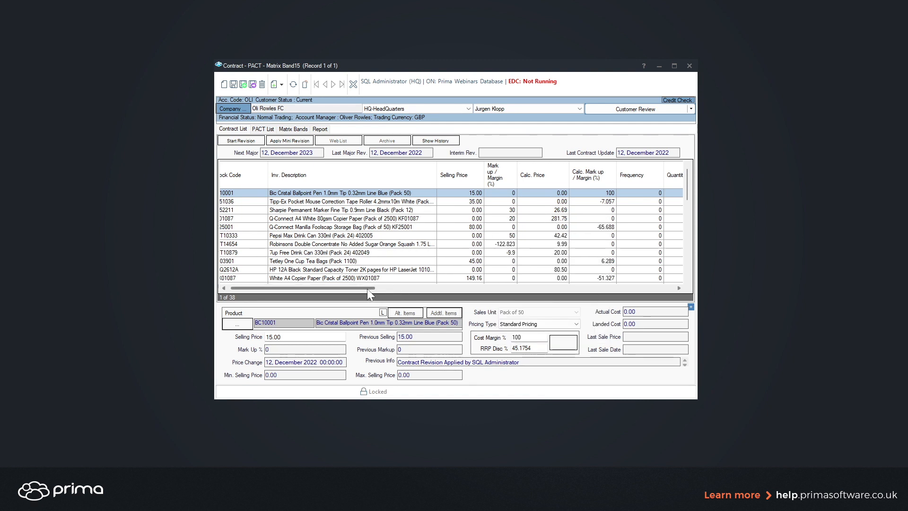
left_click_drag(367, 288, 286, 285)
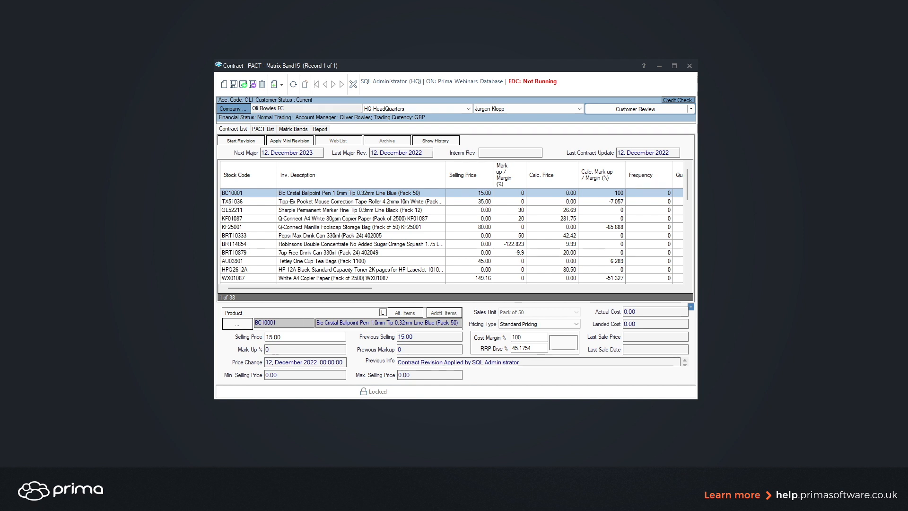
Set the selling price of the Bic Cristal ballpoint pen (BC10001) in the contract list to 20
left_click_drag(288, 336, 192, 323)
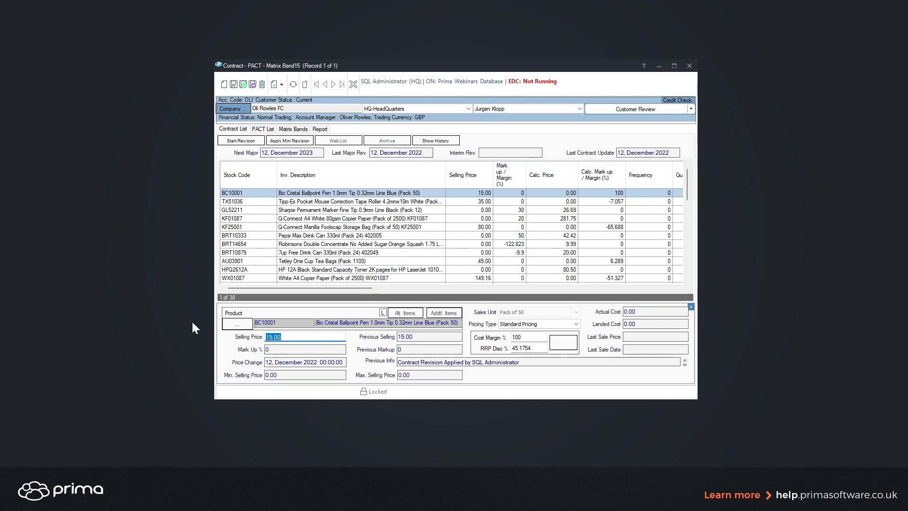
type("20")
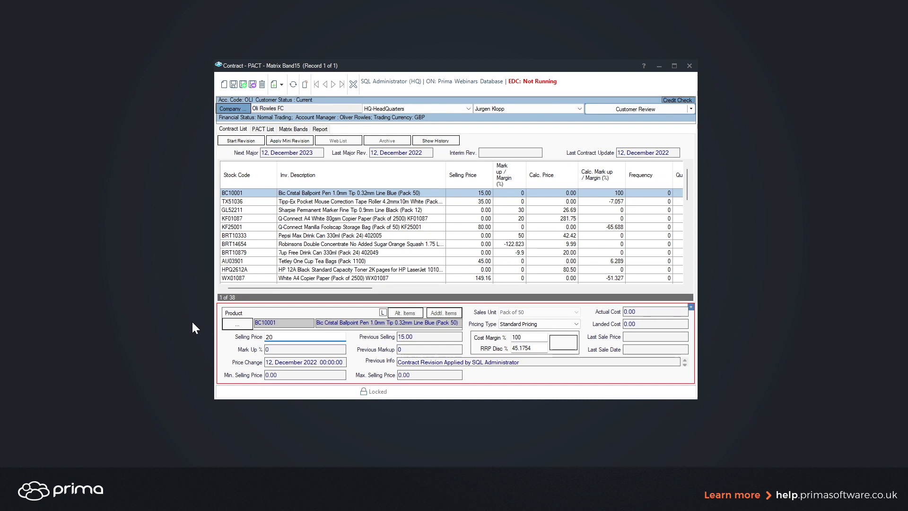
key("Return")
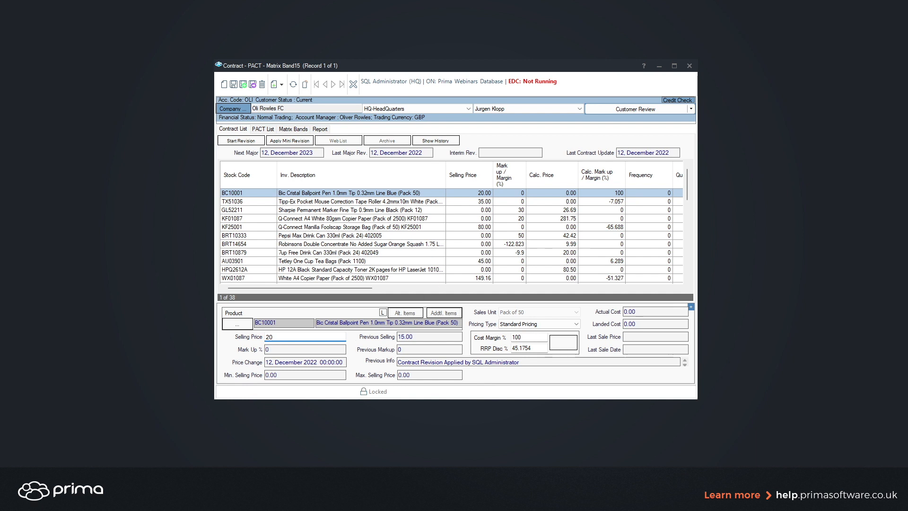
Try the Mark Up / Margin pricing type on product BC10001 and save the contract
left_click(520, 327)
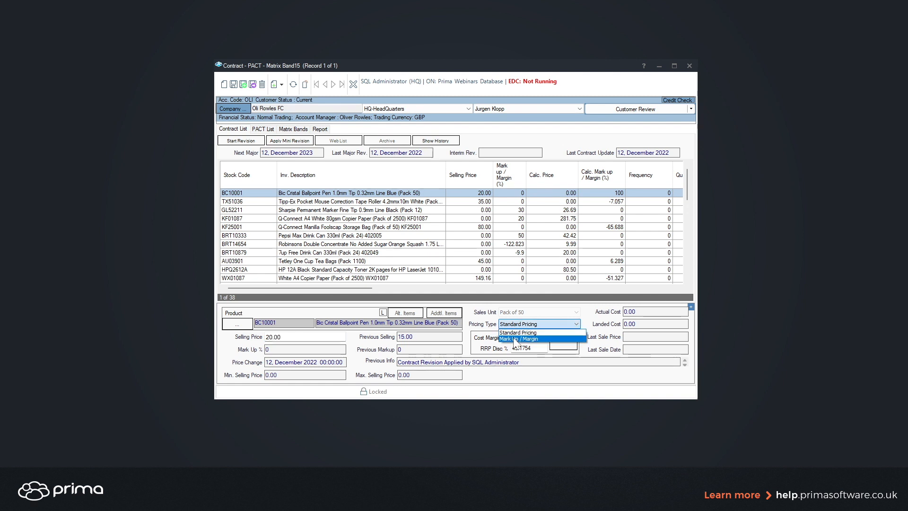
left_click(515, 340)
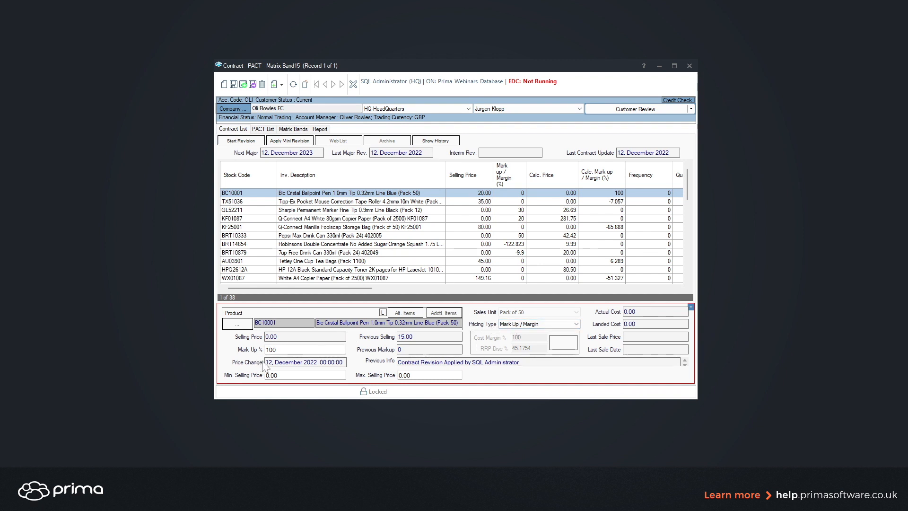
key("ctrl+s")
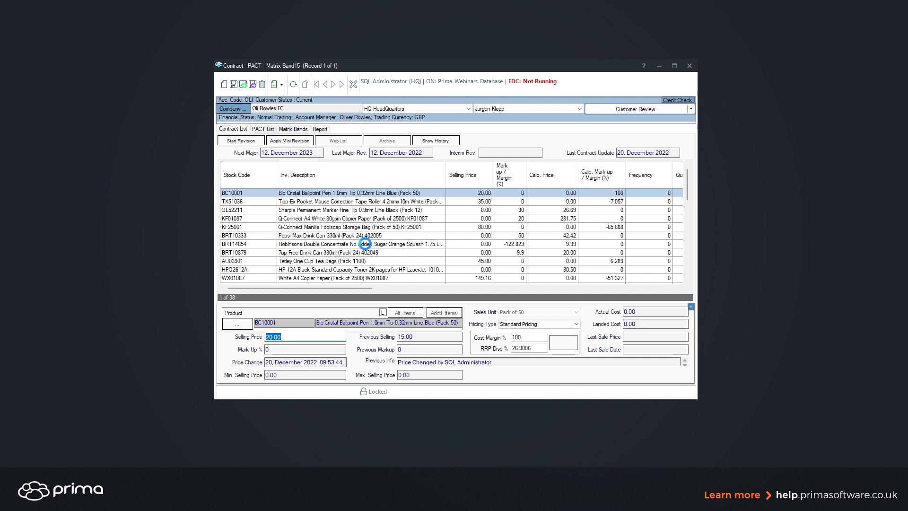
Try selecting contract lines as a range from BC10001 to BRT14654, and individually as BC10001, KF25001 and AU03901
left_click(366, 244, "shift")
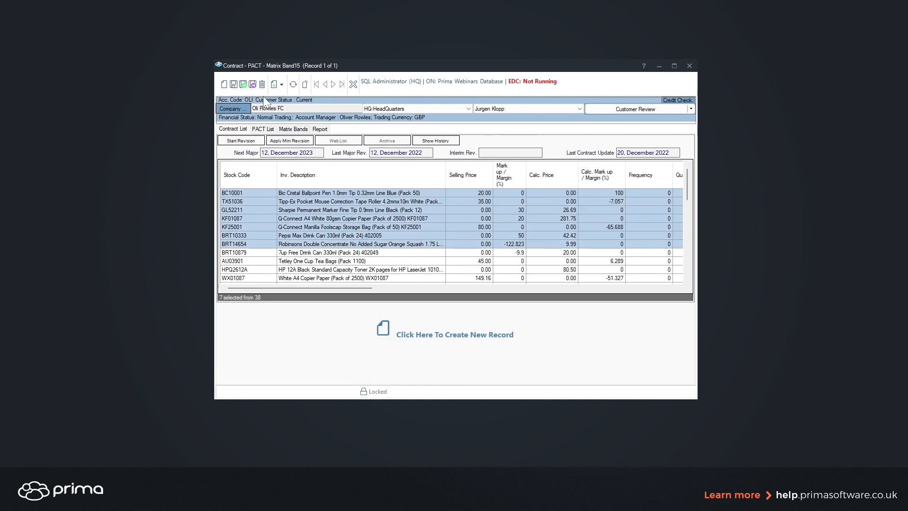
left_click(332, 219)
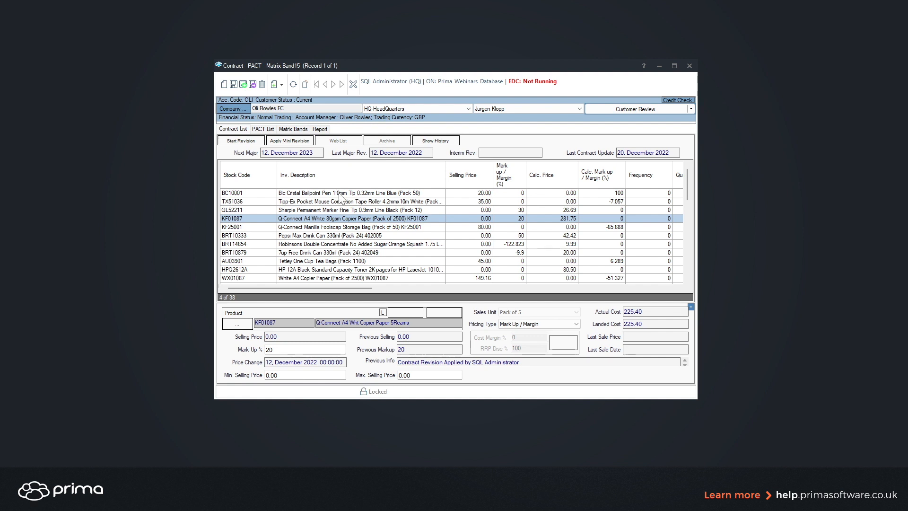
left_click(340, 194)
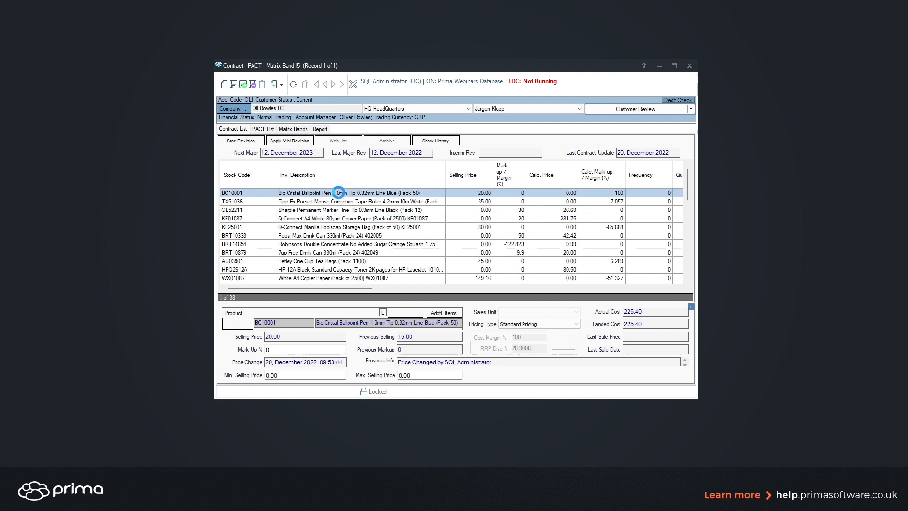
left_click(337, 227, "ctrl")
left_click(348, 260, "ctrl")
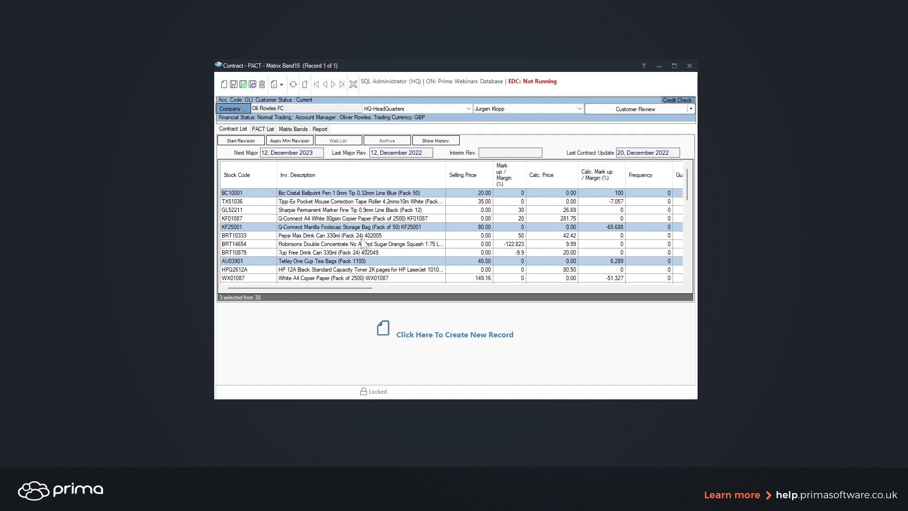
left_click(431, 228)
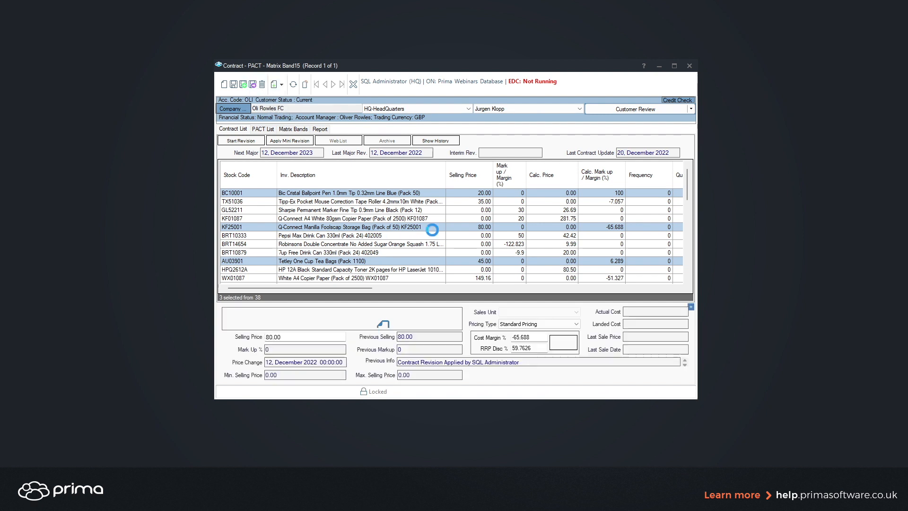
Start a revision of the Matrix Band15 contract
left_click_drag(339, 288, 363, 289)
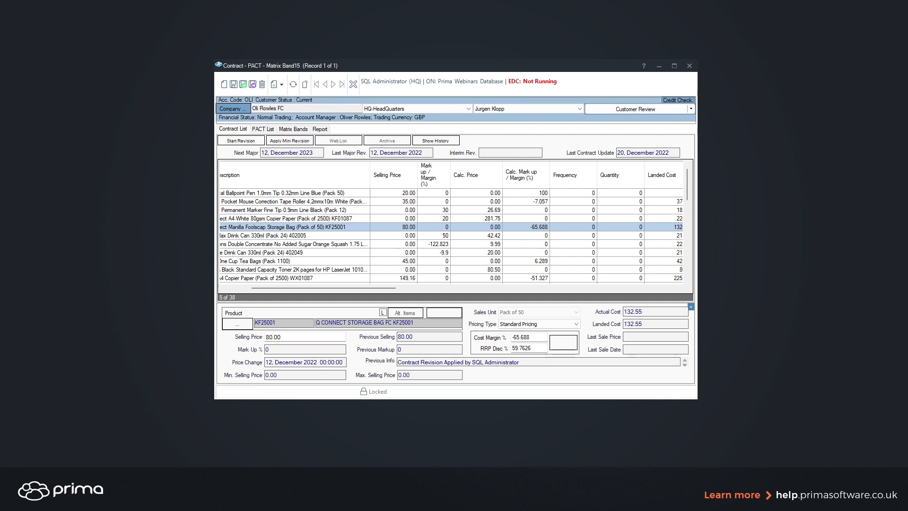
left_click_drag(424, 152, 361, 160)
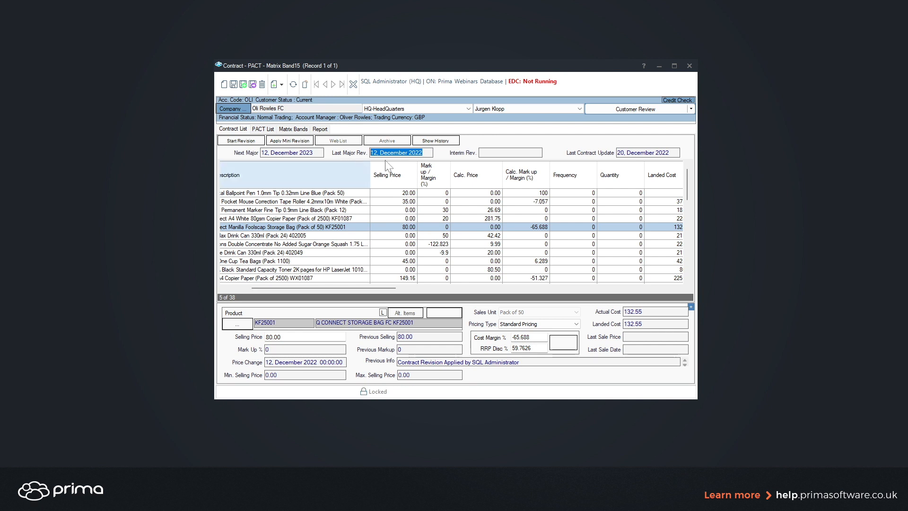
left_click(240, 143)
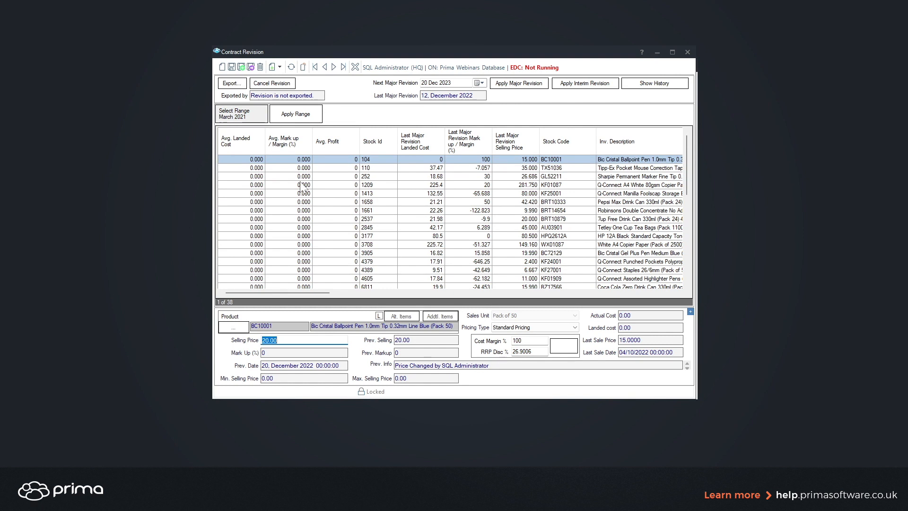
mouse_move(314, 294)
left_mouse_down()
mouse_move(401, 304)
mouse_move(315, 292)
left_mouse_up()
right_click(547, 196)
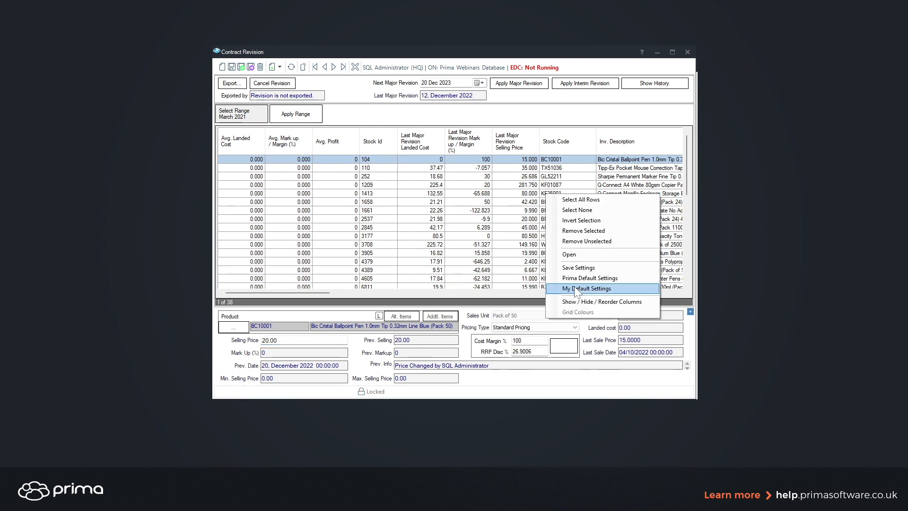
left_click(482, 221)
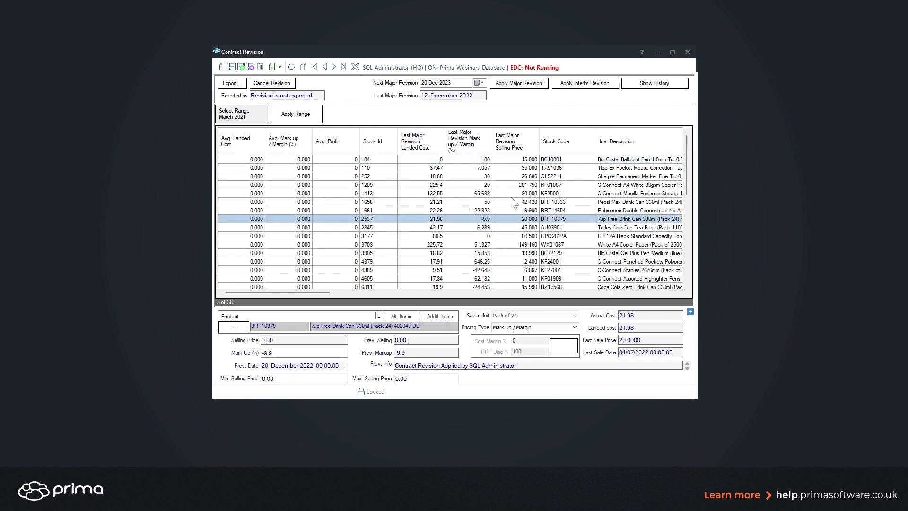
Export the contract revision as CONTRACT REVIEW - OLI.csv and maximize the file in Excel
left_click_drag(322, 295, 265, 271)
left_click(230, 85)
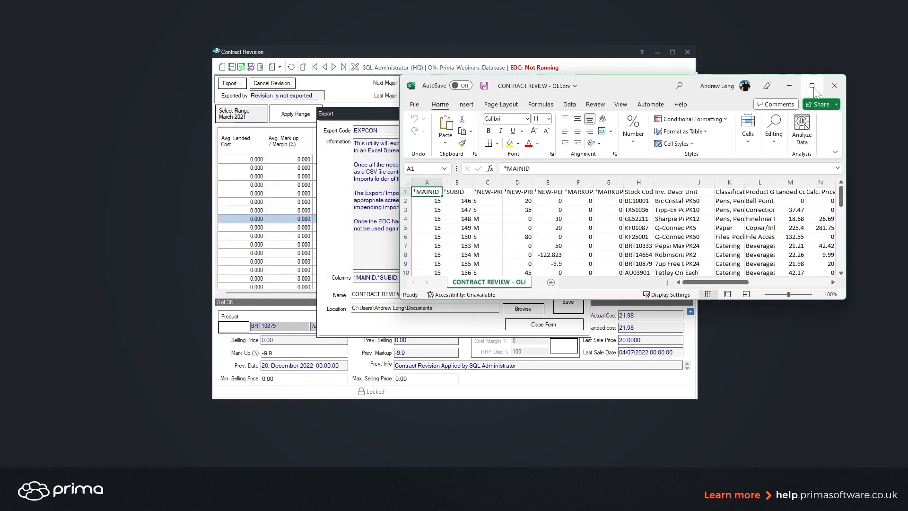
left_click(805, 86)
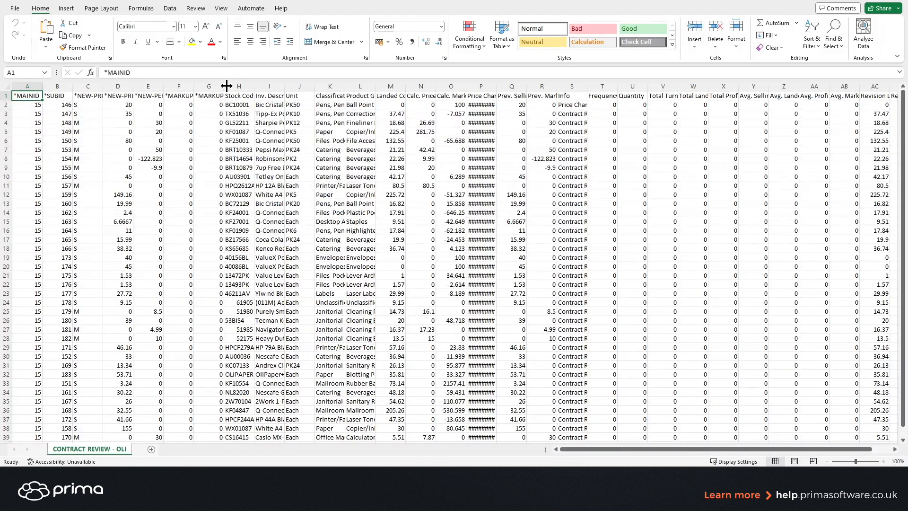
Fit the width of all columns in the exported sheet to their contents
left_click(7, 86)
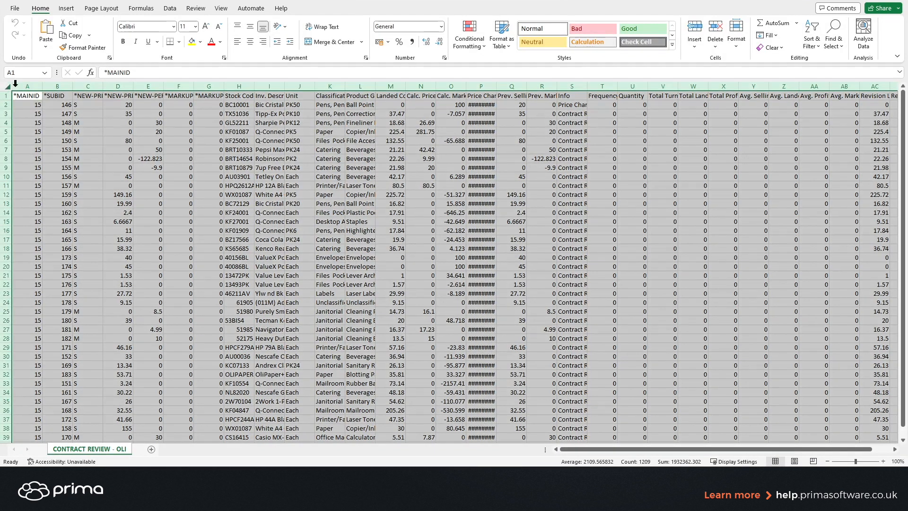
double_click(42, 89)
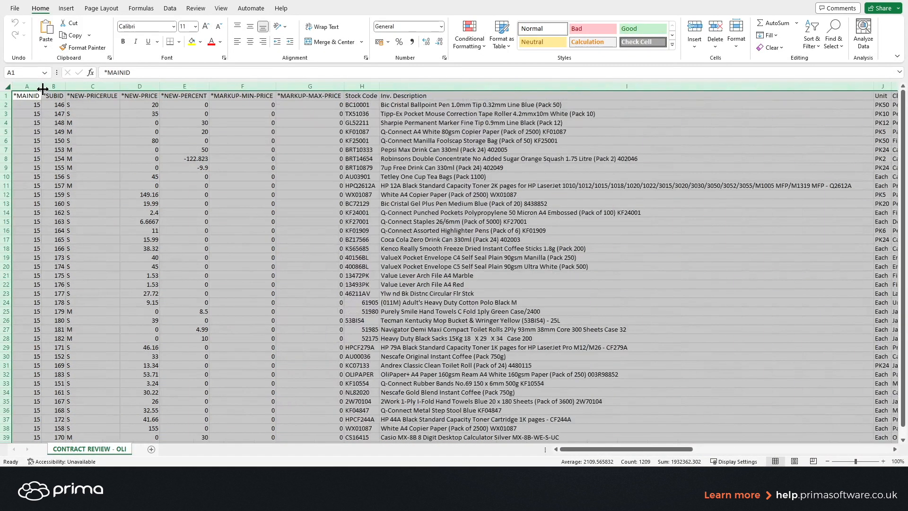
left_click(373, 168)
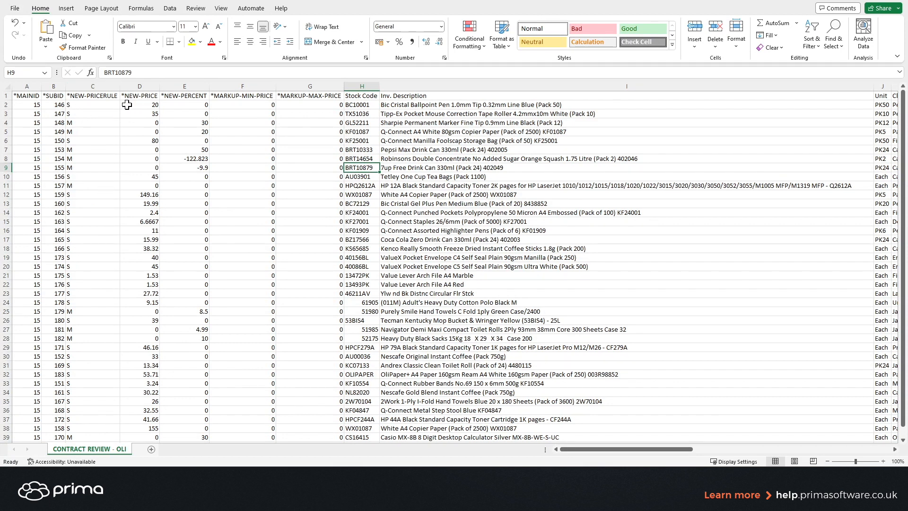
Set the *NEW-PRICE of product BC10001 in cell D2 to 25
left_click(75, 104)
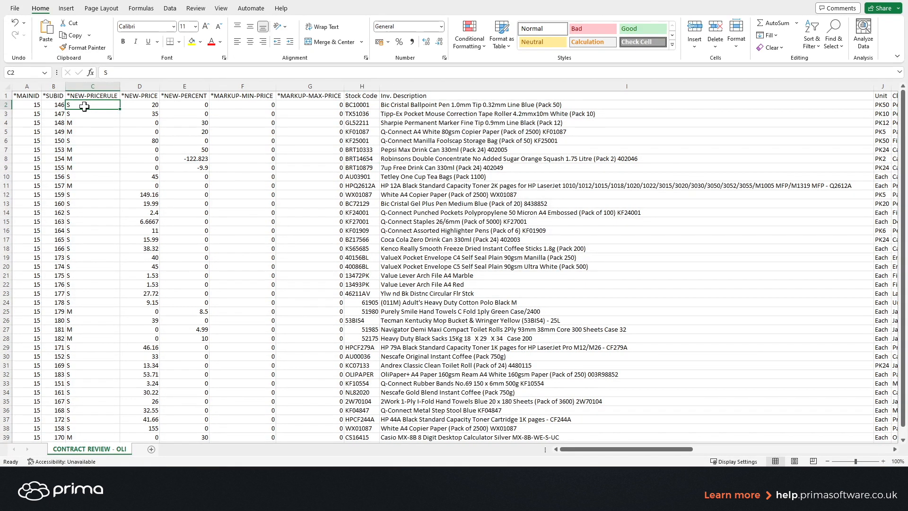
left_click(78, 124)
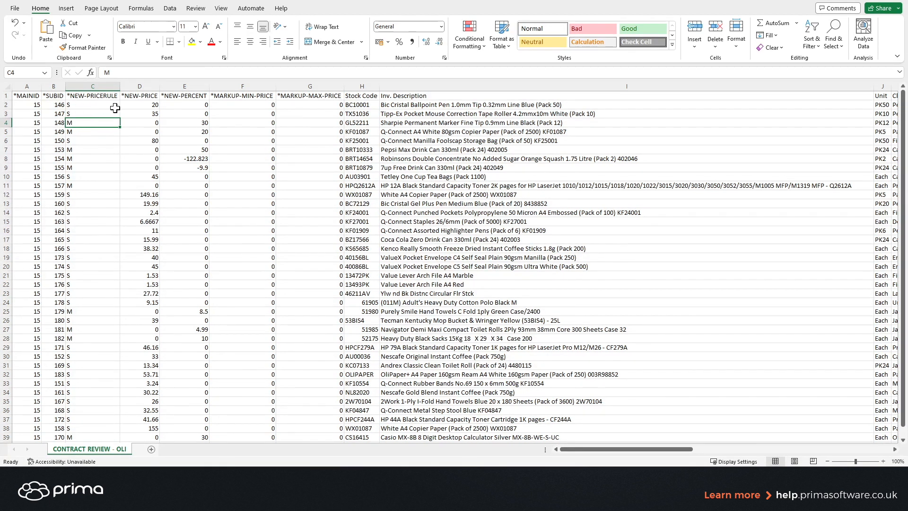
left_click(355, 106)
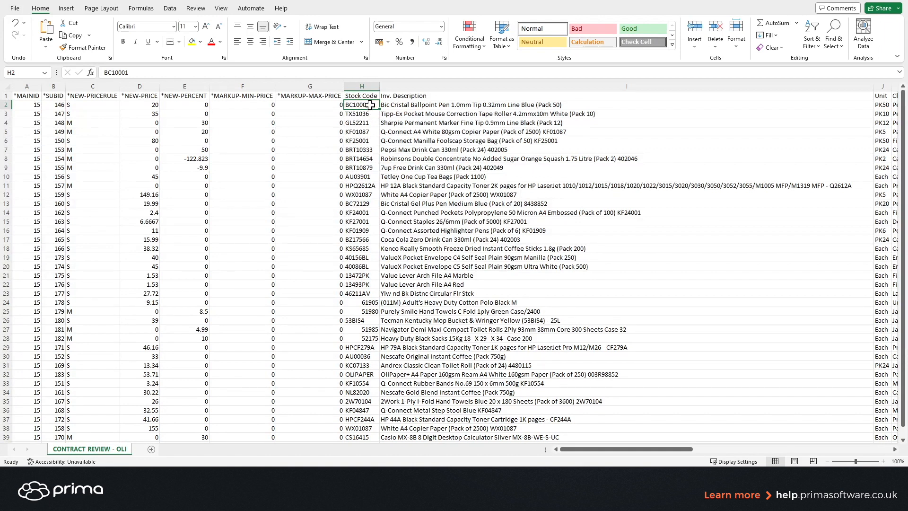
left_click(146, 105)
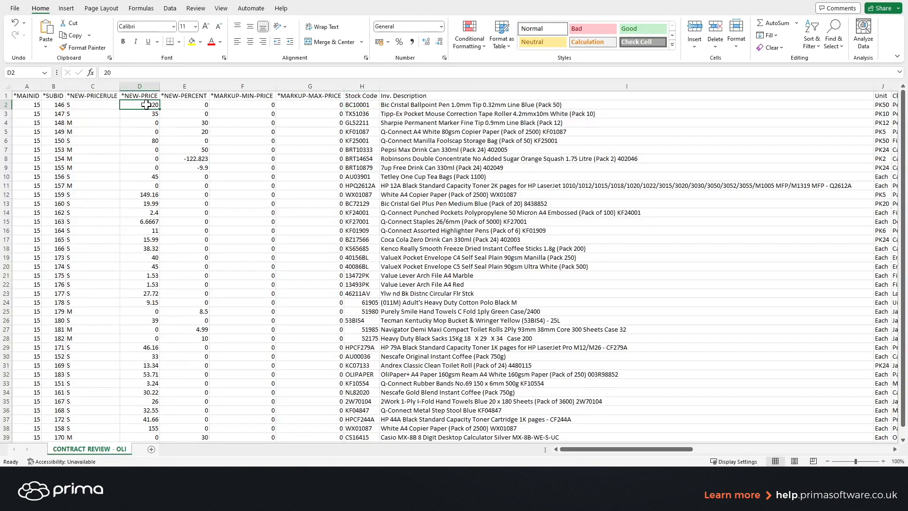
type("25")
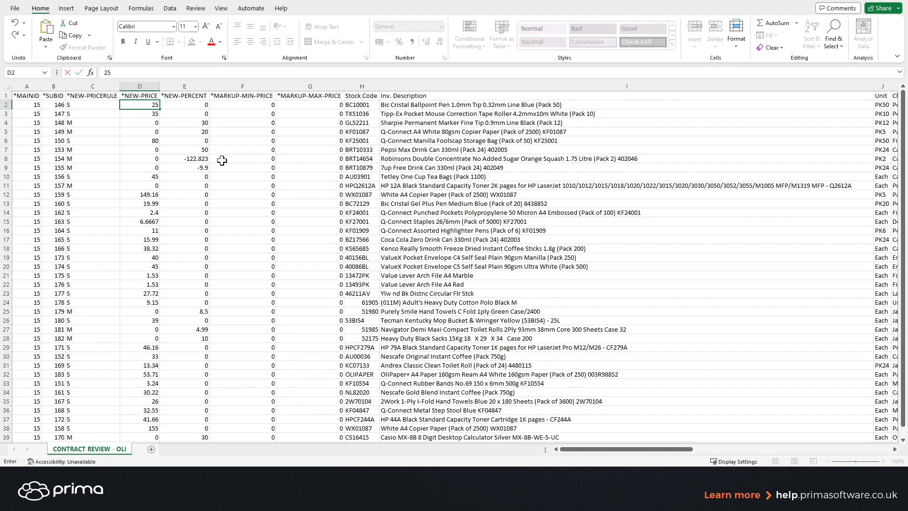
left_click(293, 194)
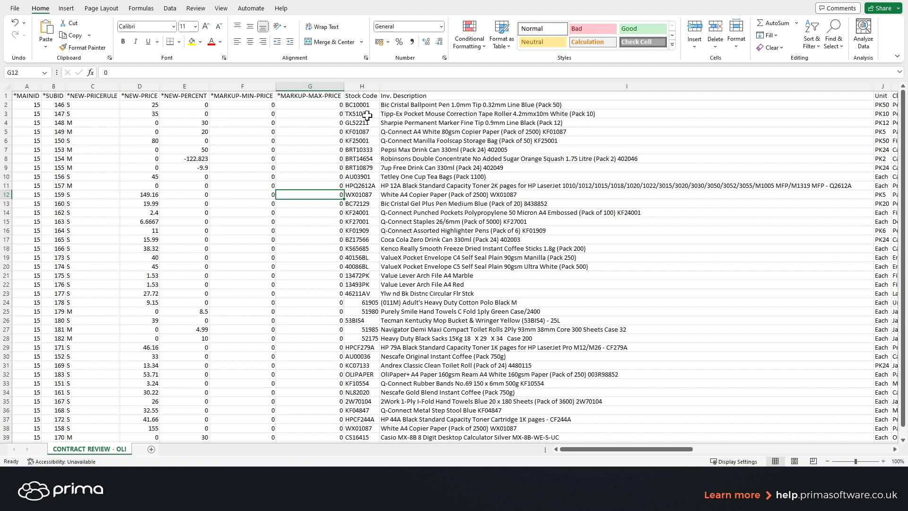
Set the *NEW-PRICERULE of product TX51036 in cell C3 to M
left_click(89, 112)
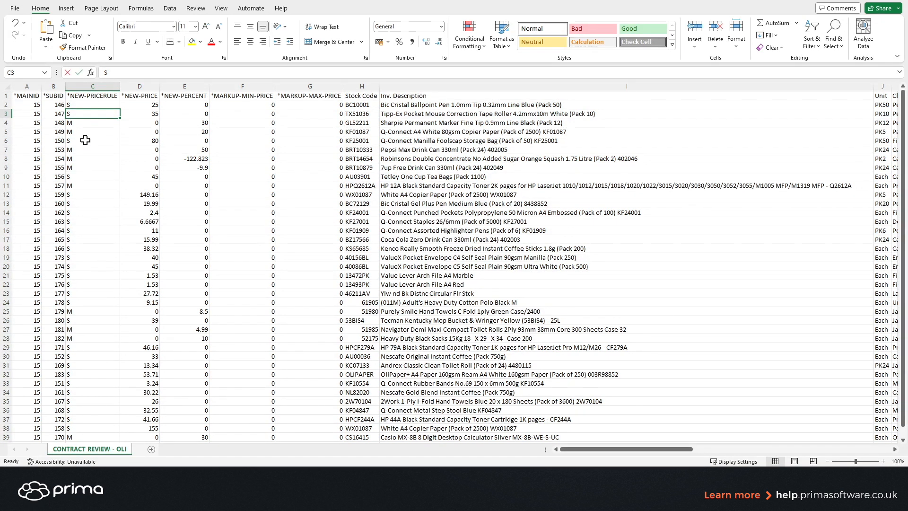
type("M")
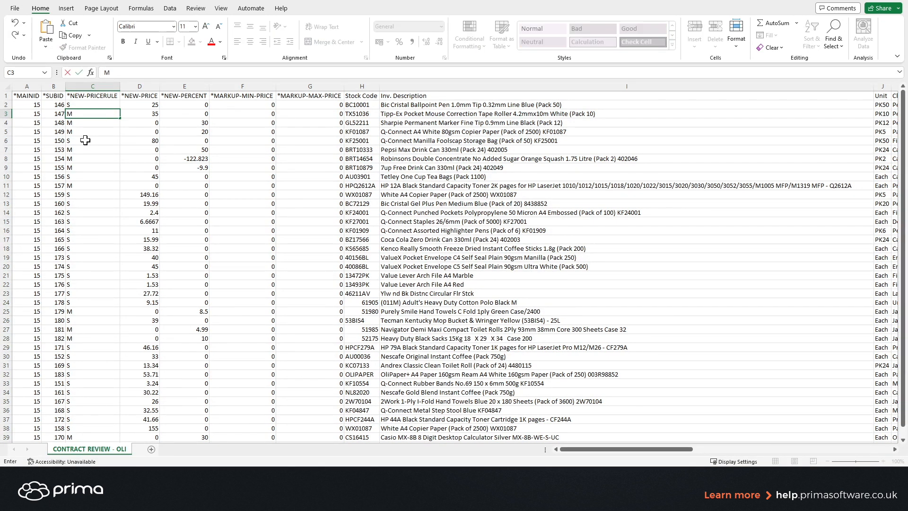
left_click(147, 115)
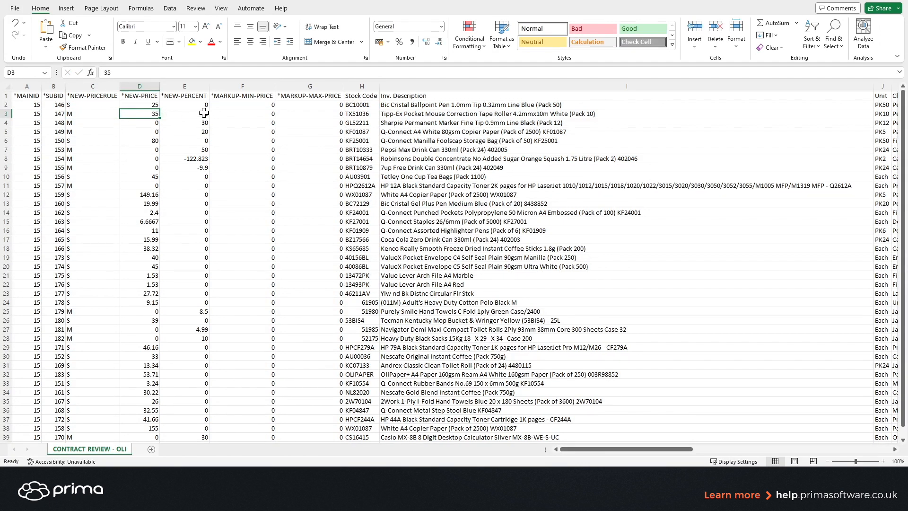
left_click(77, 115)
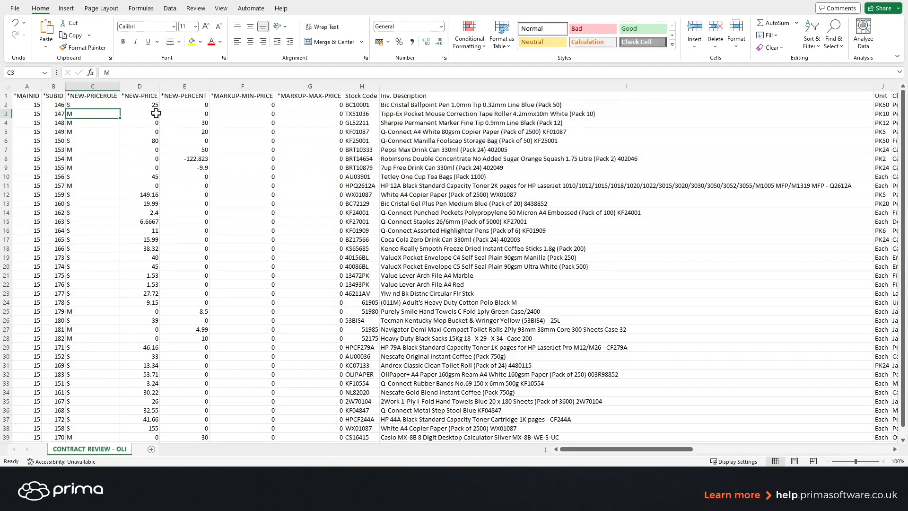
Set the *NEW-PERCENT of product TX51036 in cell E3 to 20
left_click(196, 114)
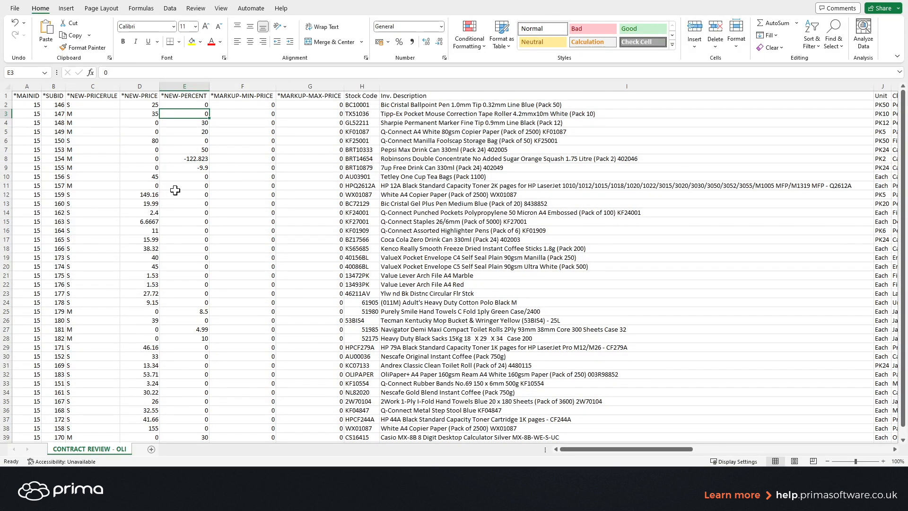
type("20")
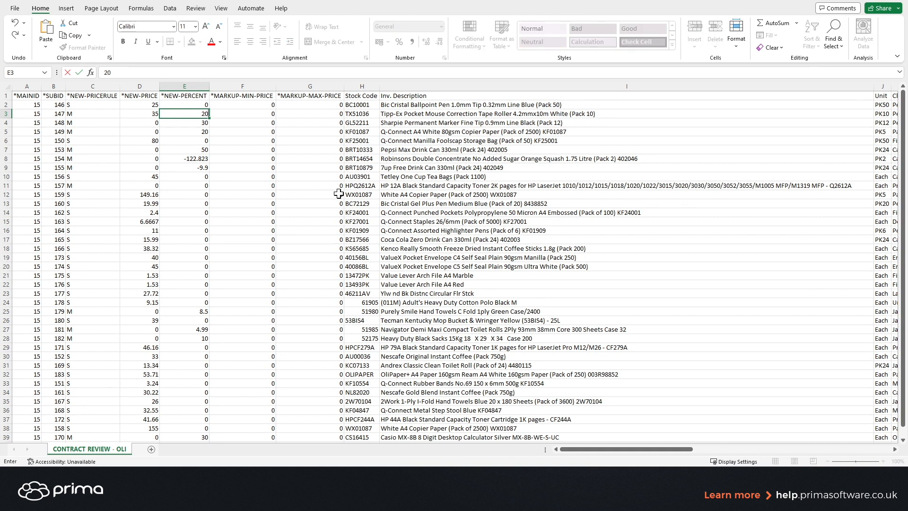
left_click(279, 185)
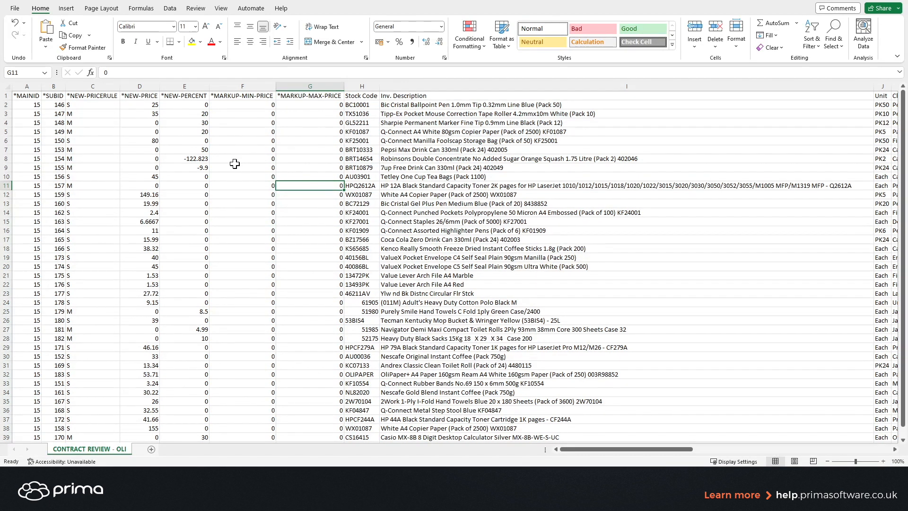
left_click(235, 111)
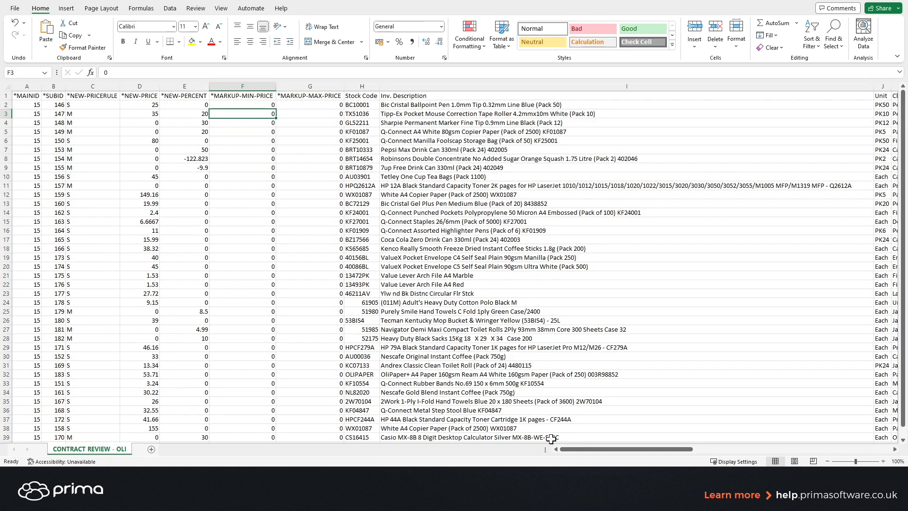
Clear the contents of all columns from Stock Code (H) through Revision Mark up / Margin (%) (AE), keeping only the asterisked import columns
left_click_drag(578, 449, 607, 441)
left_click_drag(622, 445, 725, 445)
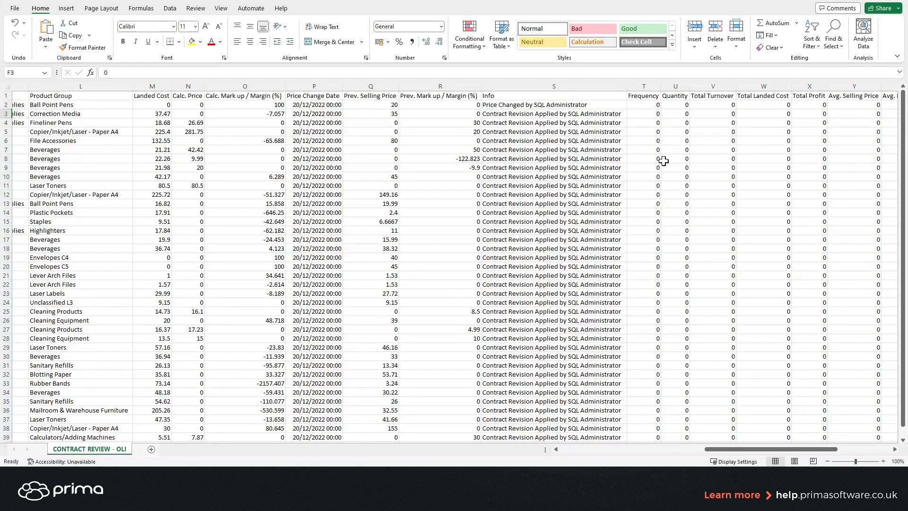
left_click_drag(723, 453, 577, 450)
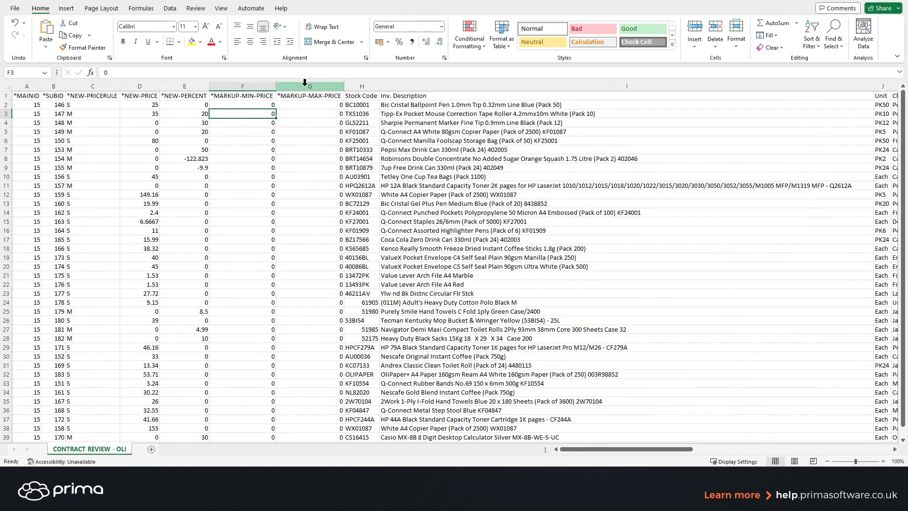
left_click(359, 84)
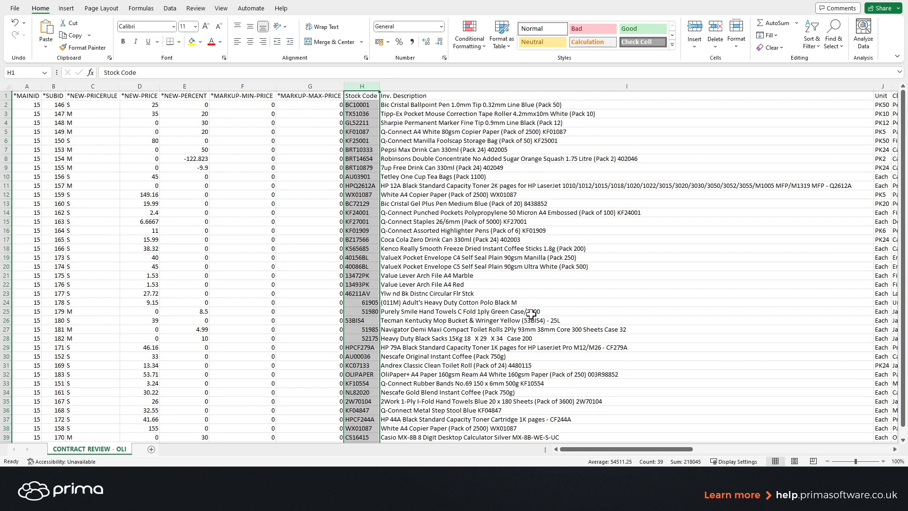
left_click_drag(581, 449, 810, 439)
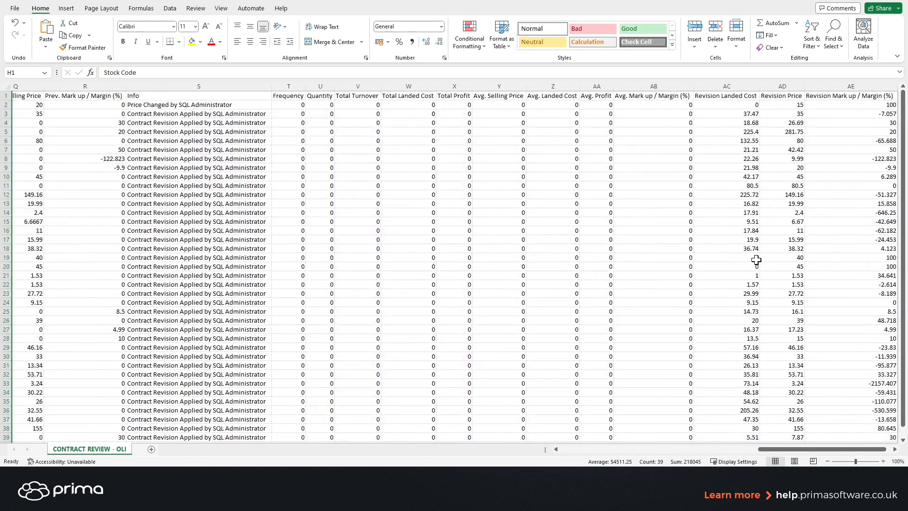
key("ctrl+a")
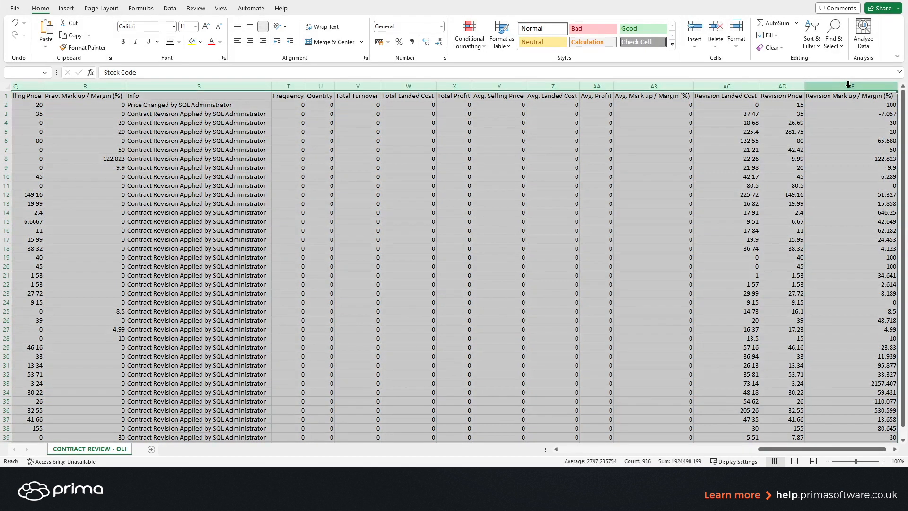
key("Delete")
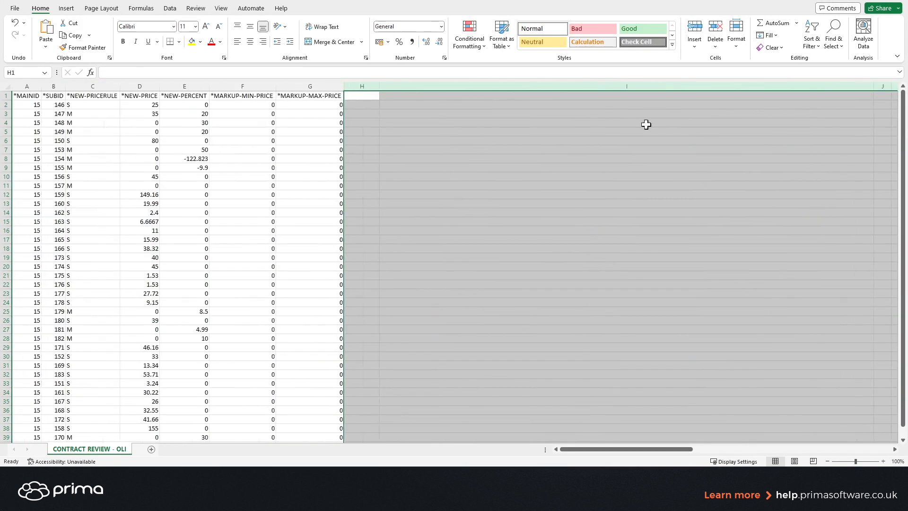
left_click(478, 202)
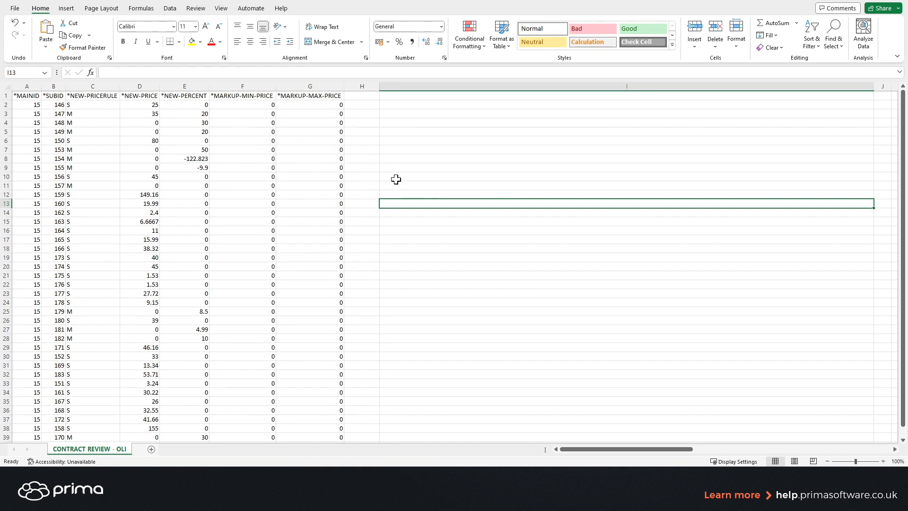
Save the sheet to the Desktop as CONTRACT REVIEW - OLI.csv in CSV (Comma delimited) format
left_click(15, 9)
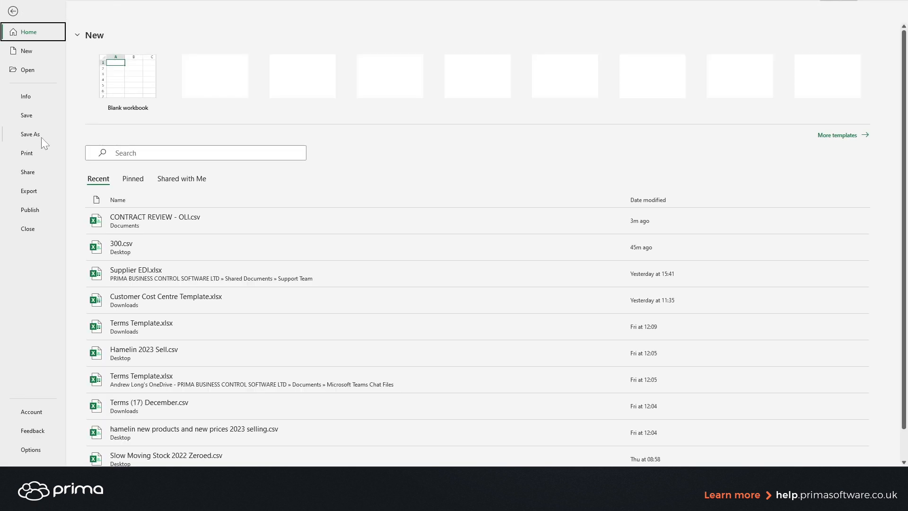
left_click(41, 135)
left_click(178, 210)
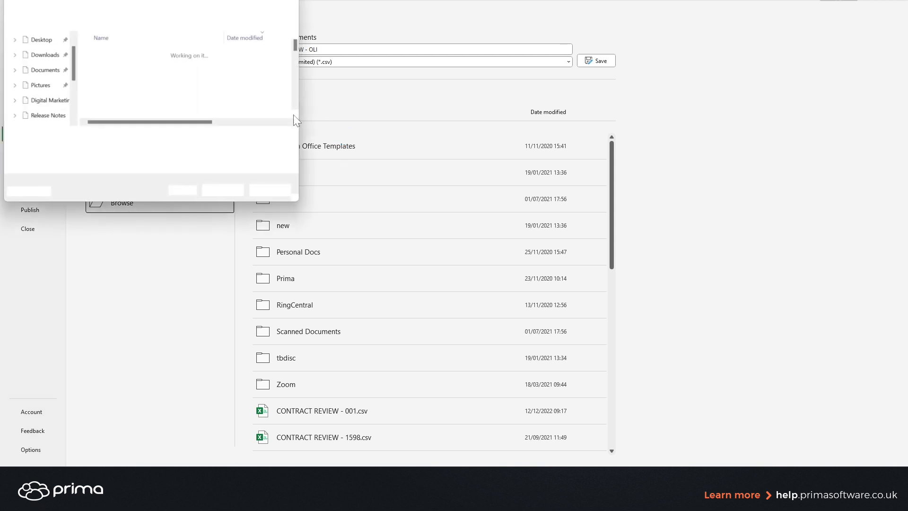
scroll(53, 81, "up", 1)
left_click(41, 58)
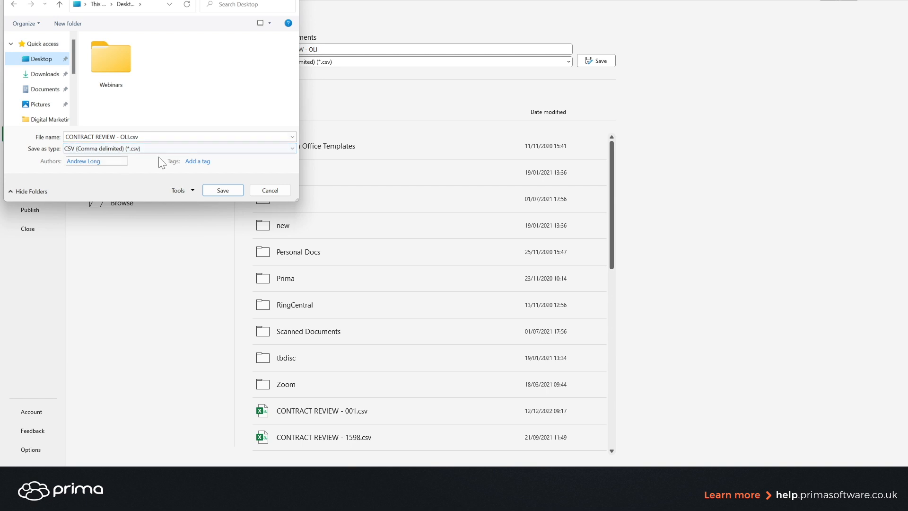
left_click(223, 190)
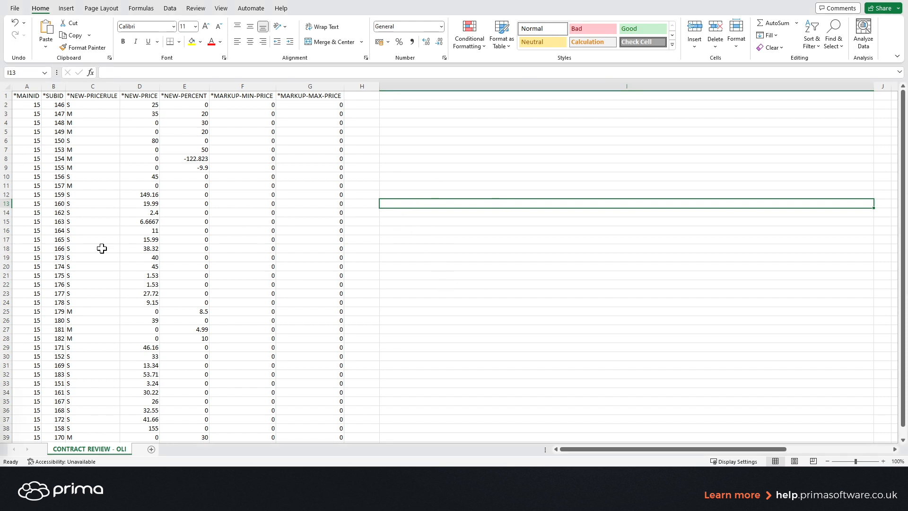
key("alt+F4")
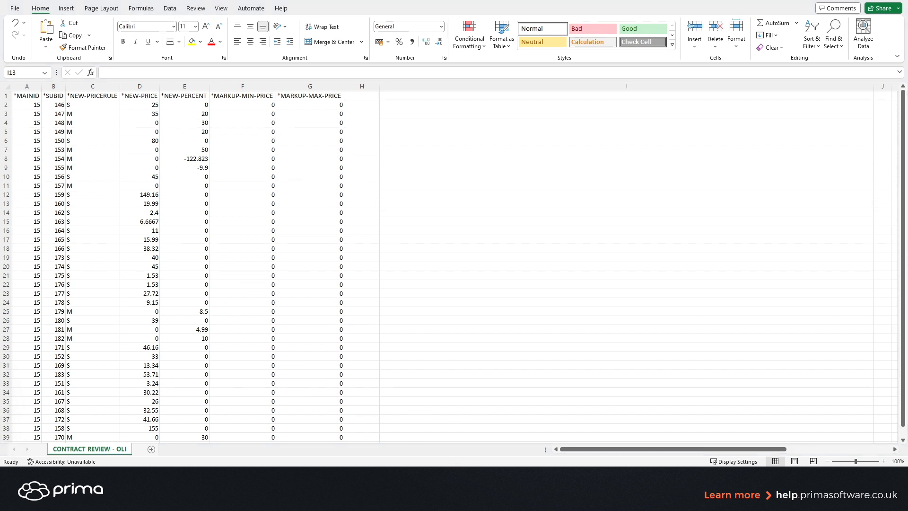
Switch to File Explorer to view the Imports folder inside PrimaV6 on the Windows-SSD (C:) drive, and close the window
left_click(448, 499)
scroll(374, 219, "down", 2)
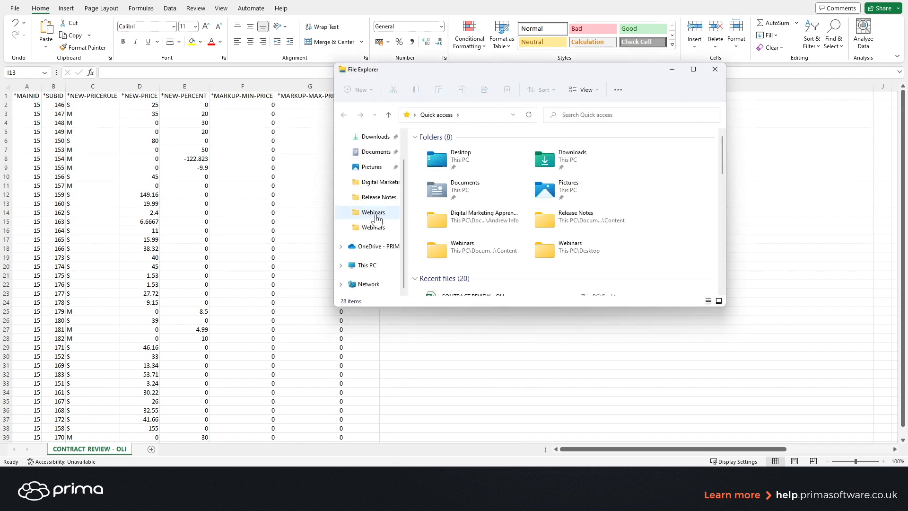
left_click(371, 267)
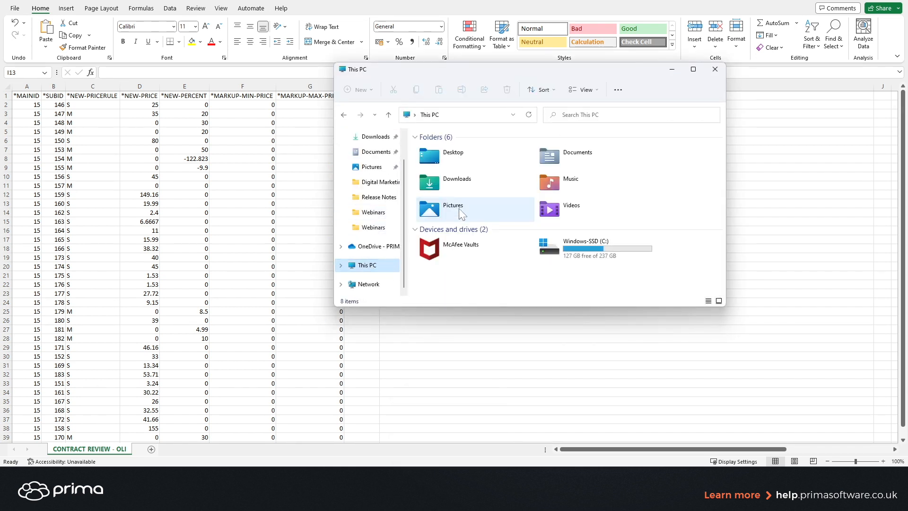
double_click(604, 245)
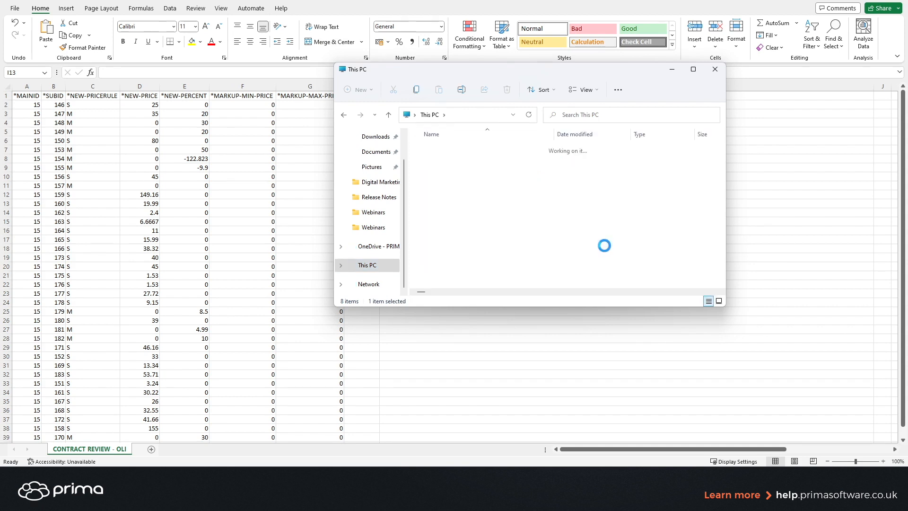
double_click(450, 223)
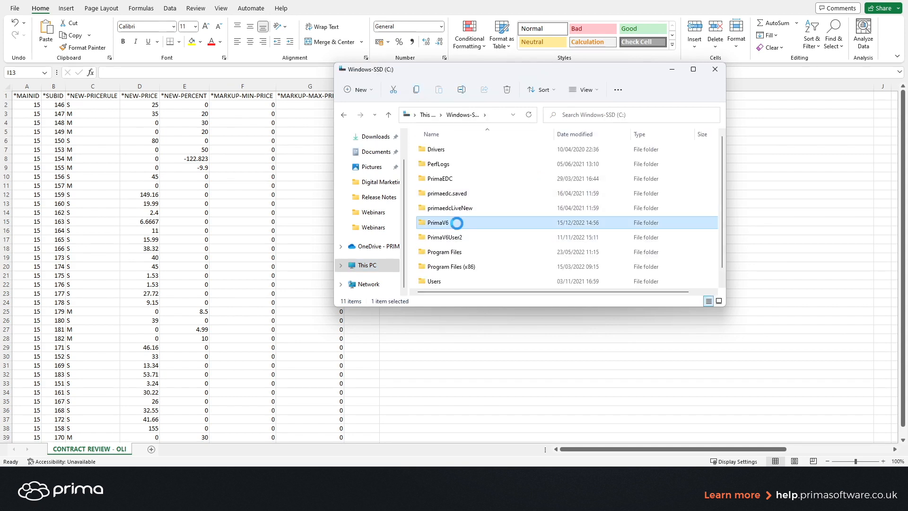
scroll(489, 197, "down", 10)
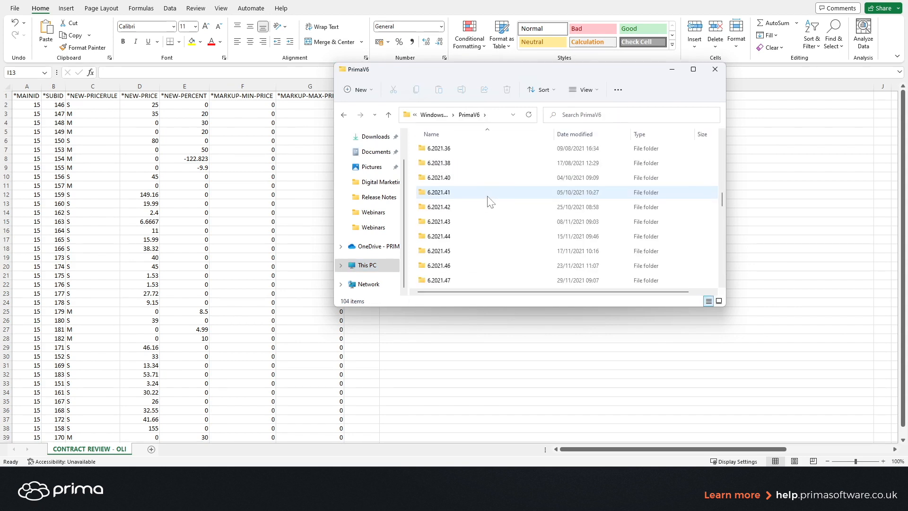
scroll(491, 208, "down", 3)
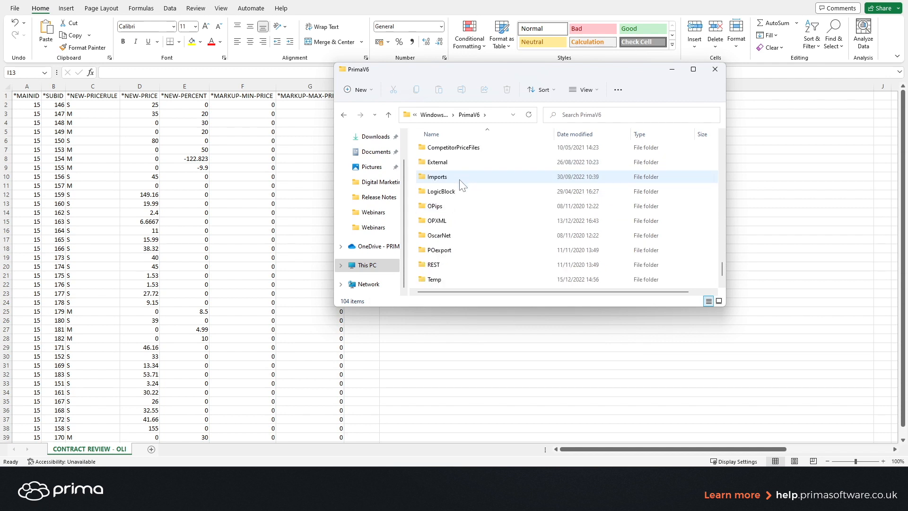
double_click(455, 180)
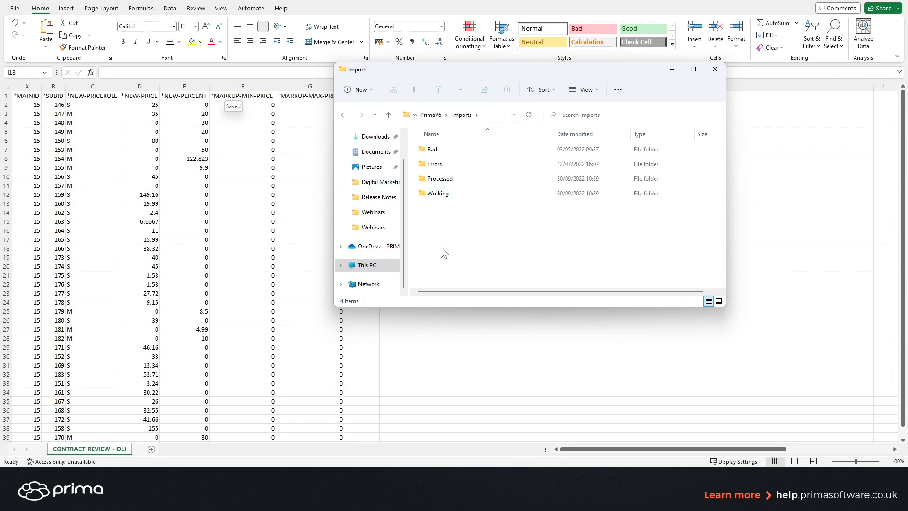
left_click(715, 70)
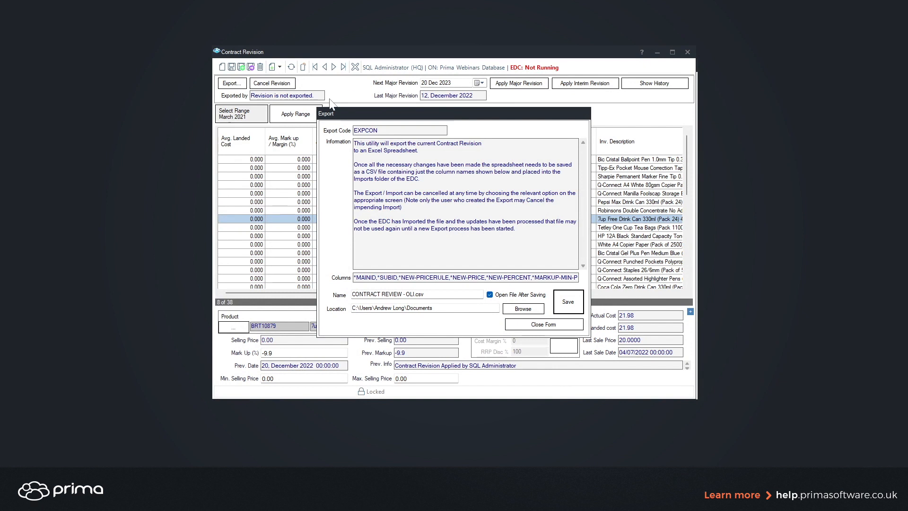
Close the export form in Prima and apply the major revision to the customer's contract with 20 Dec 2023 as the next major revision date
left_click(545, 325)
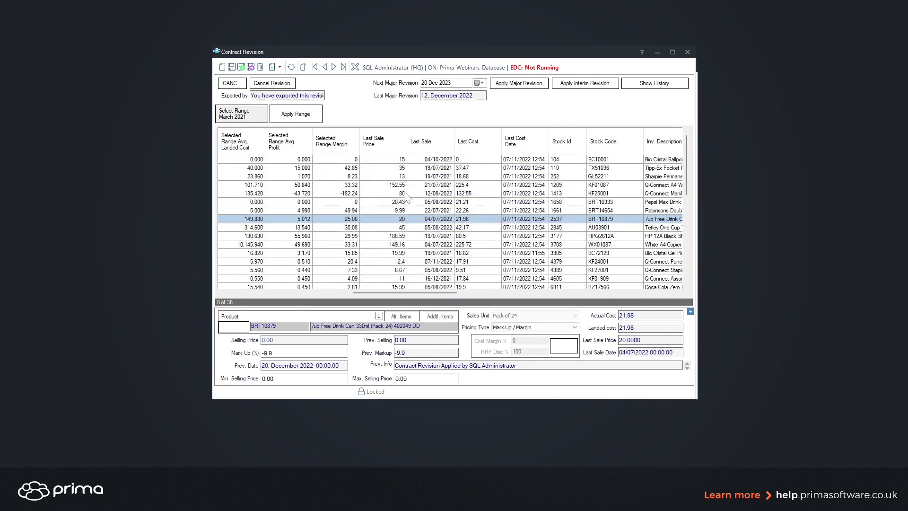
left_click(495, 160)
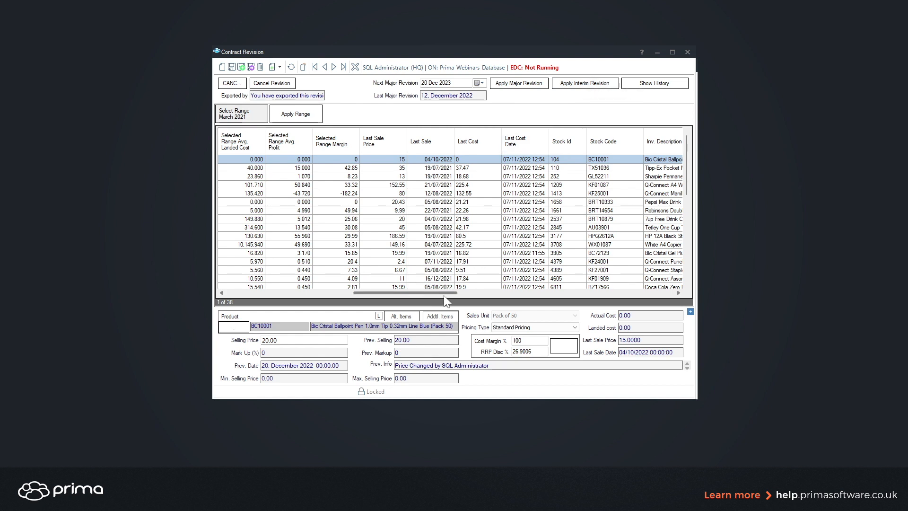
left_click_drag(444, 293, 546, 291)
left_click_drag(481, 95, 420, 96)
left_click_drag(497, 290, 472, 290)
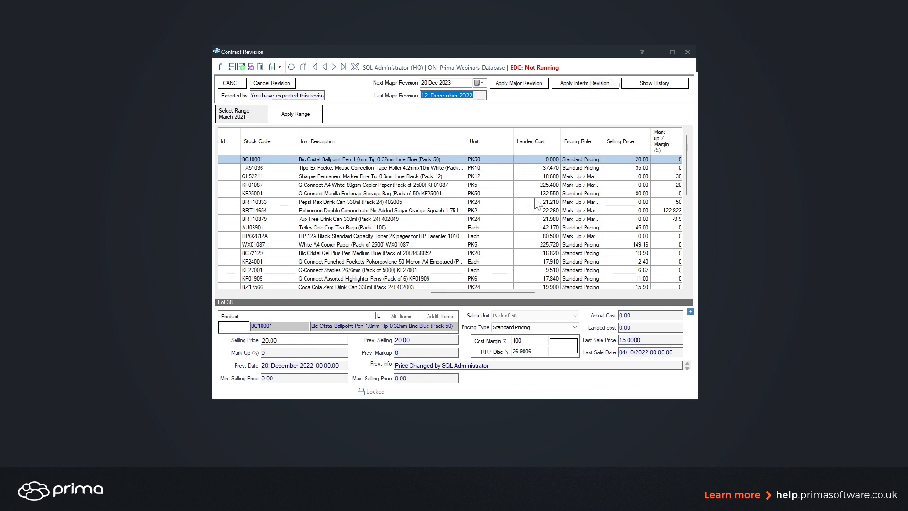
left_click(513, 83)
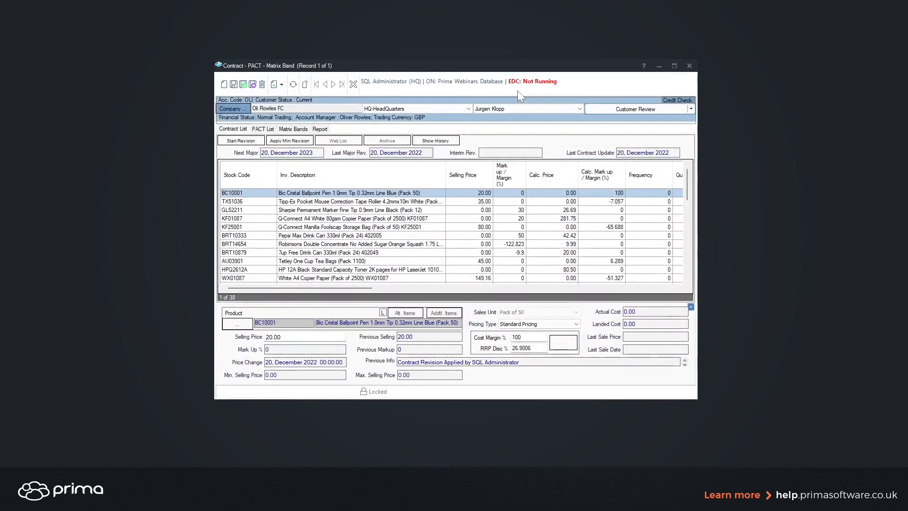
Close the customer's contract window and open Contract Grid Update
left_click(521, 219)
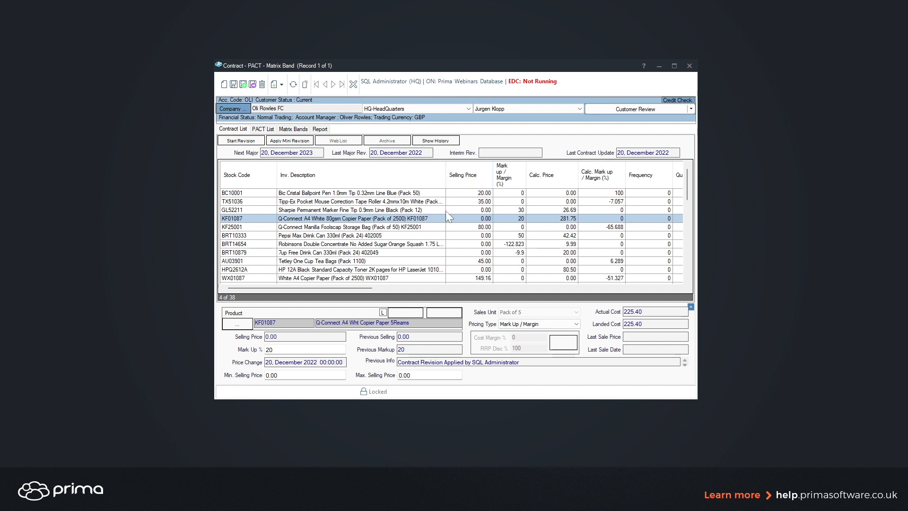
left_click(689, 67)
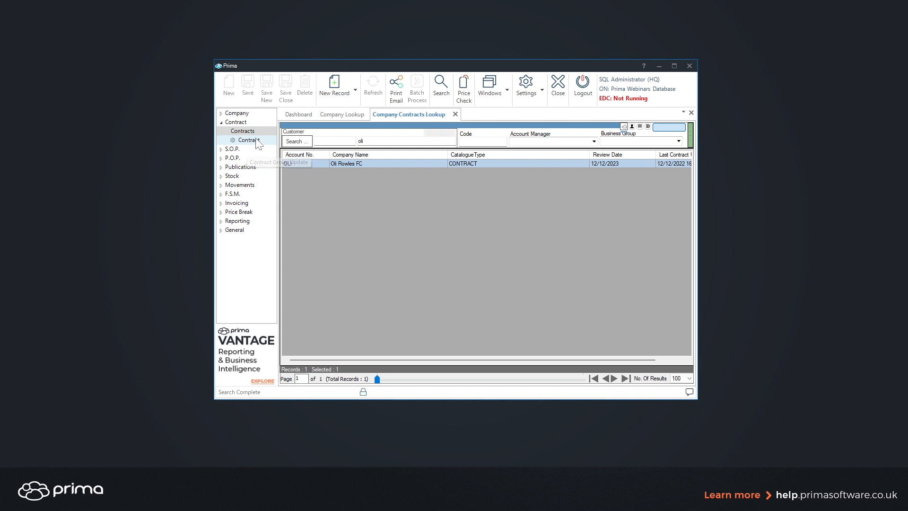
left_click(244, 140)
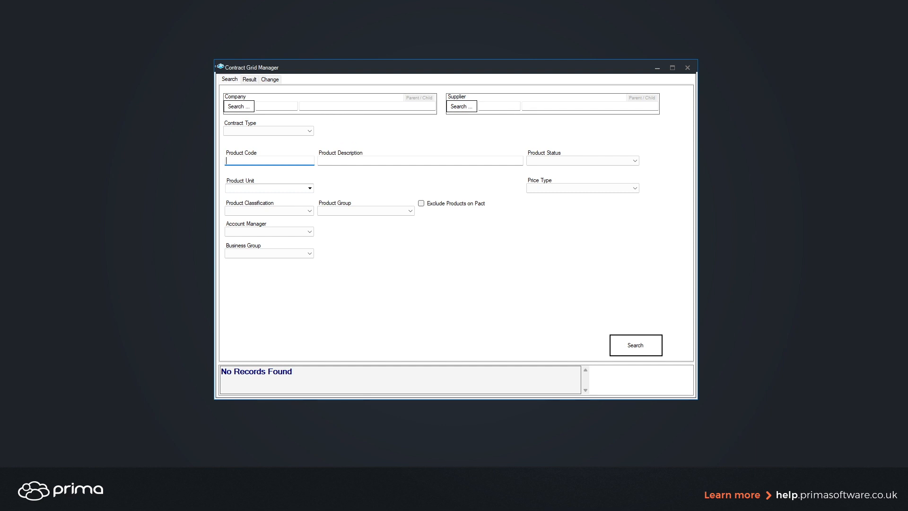
Set the company filter to the customer's HeadQuarters record by looking up "oli", and run the contract search
left_click(341, 106)
left_click(239, 106)
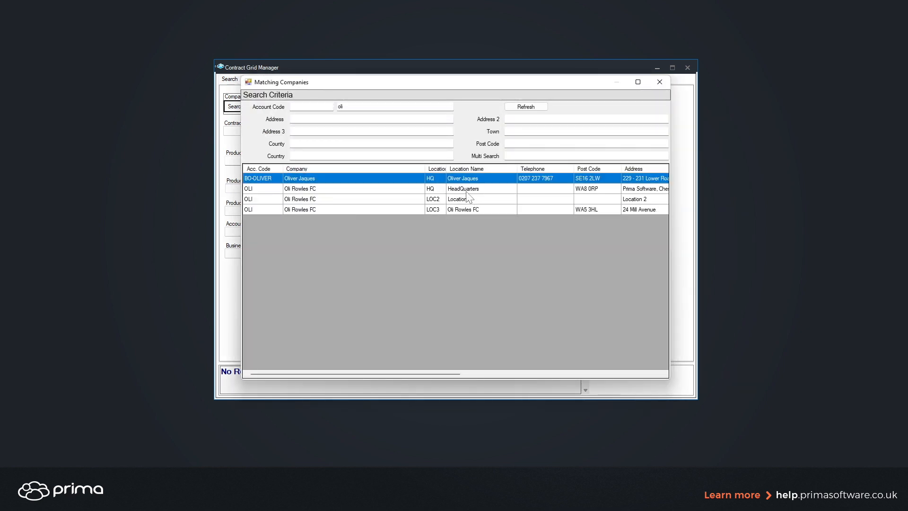
left_click(290, 189)
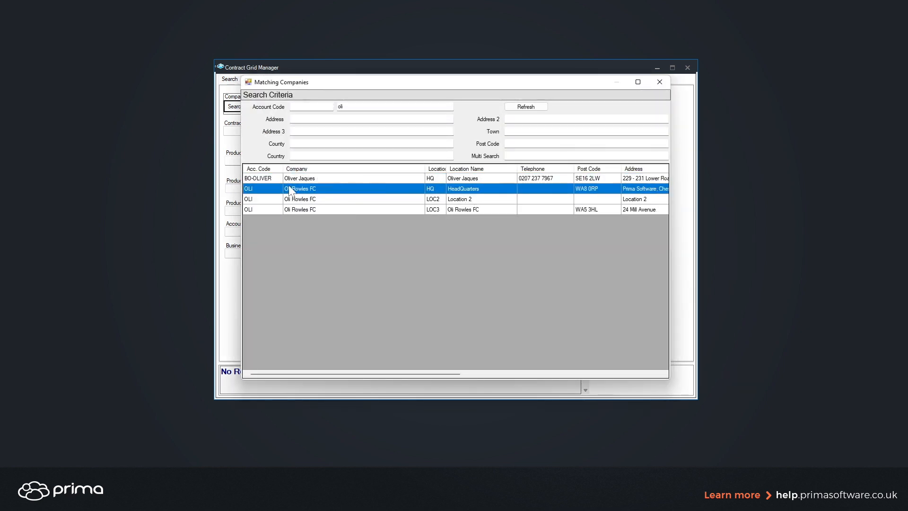
double_click(315, 190)
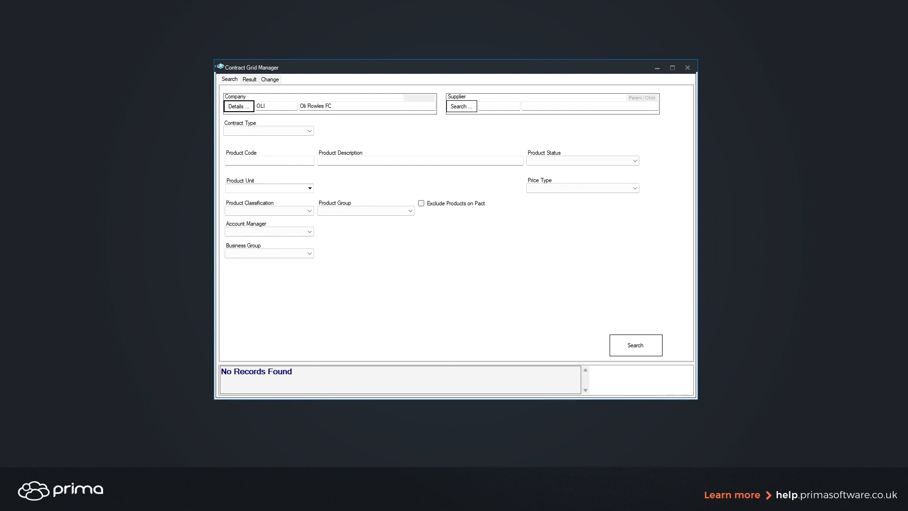
left_click(632, 351)
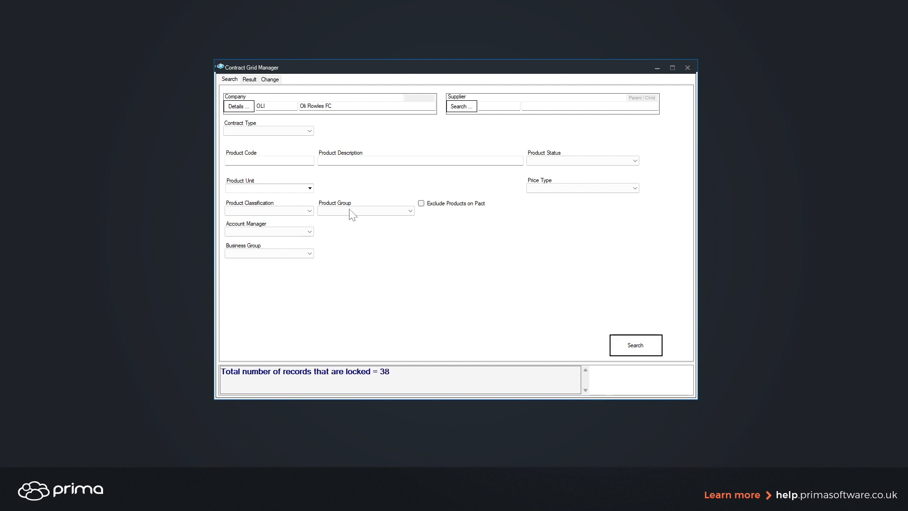
Show the contract search results, sort them by Pricing Rule and select all lines with rule M
left_click(251, 80)
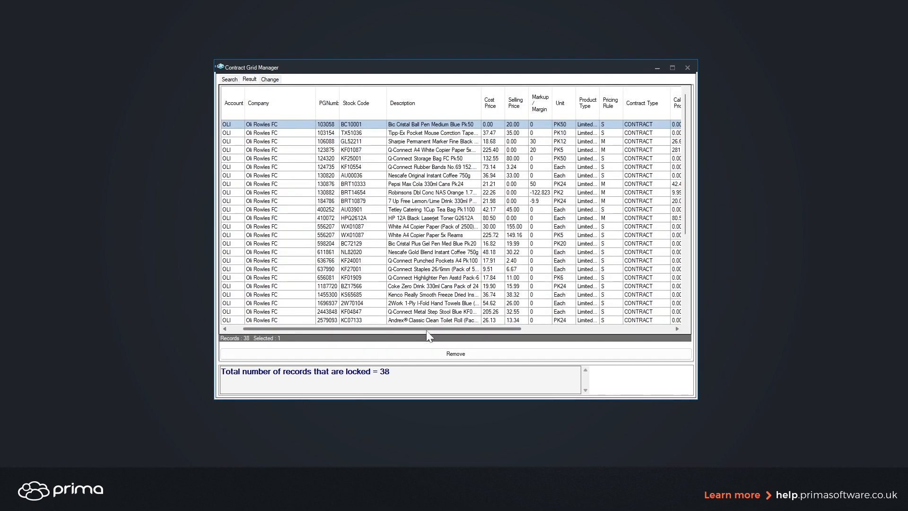
left_click_drag(428, 332, 433, 330)
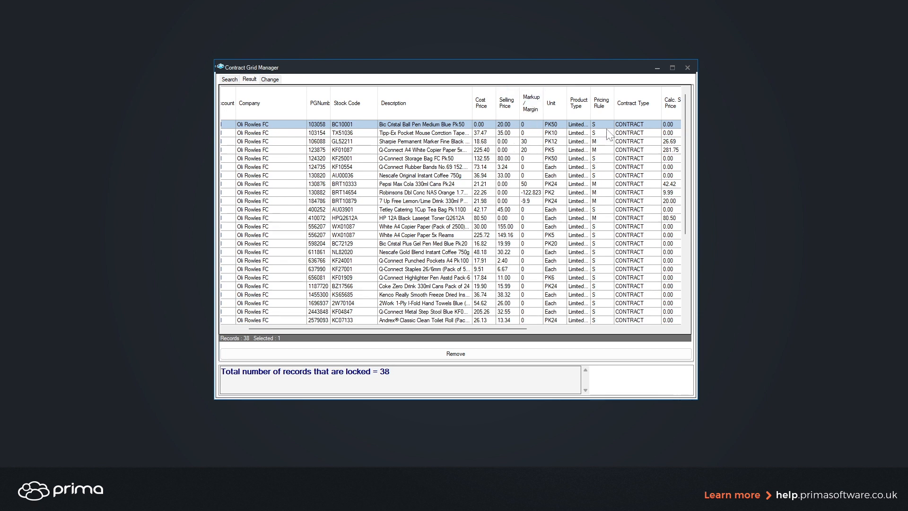
left_click(603, 103)
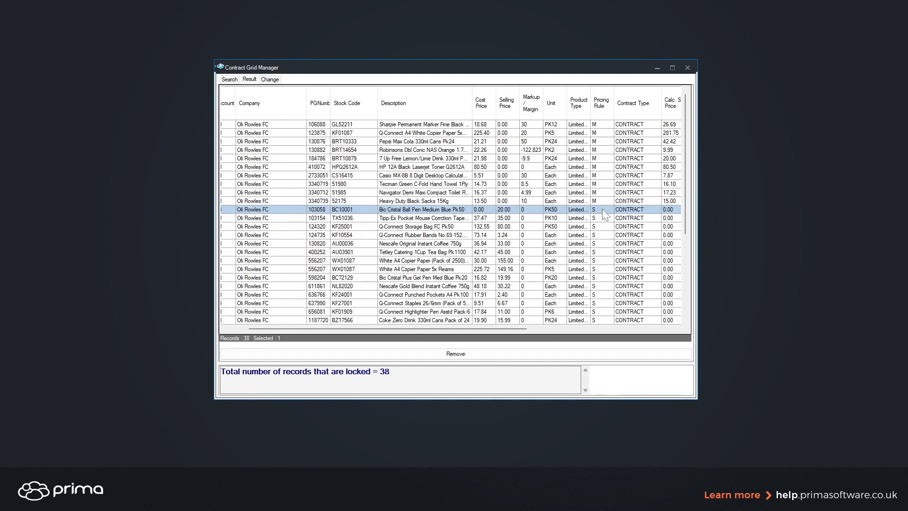
left_click_drag(597, 200, 591, 122)
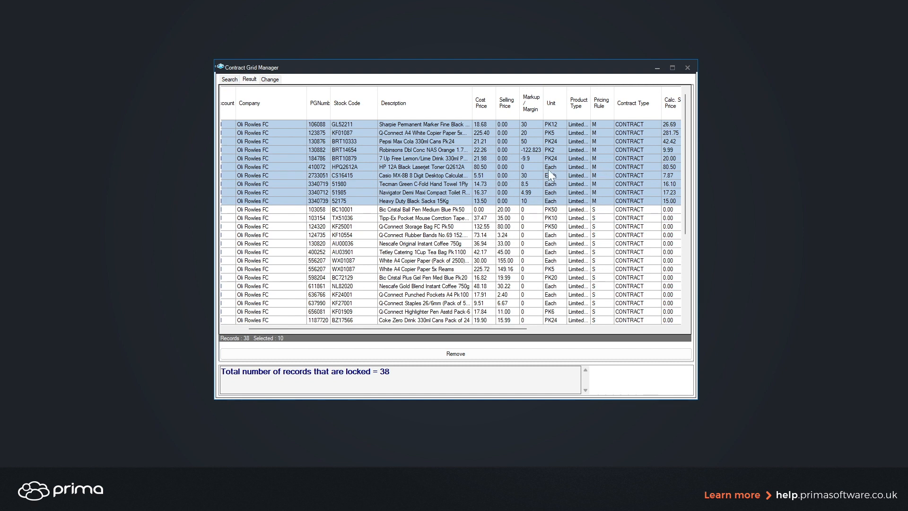
Select only the contract lines KF25001, WX01087 (Pack of 2500) and KF24001 together
left_click(540, 227)
left_click(549, 262, "ctrl")
left_click(560, 295, "ctrl")
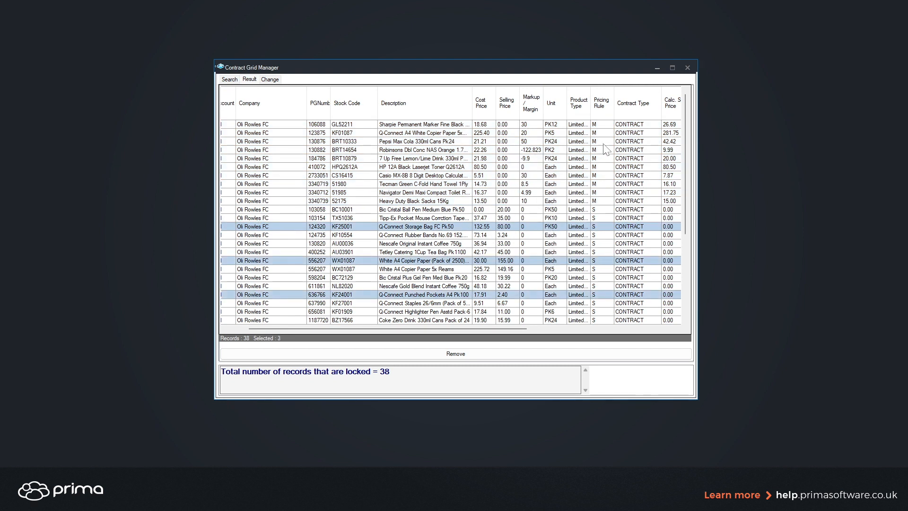
Remove all lines except those with Pricing Rule M from the results by inverting the selection, and select the remaining lines
left_click_drag(601, 125, 597, 205)
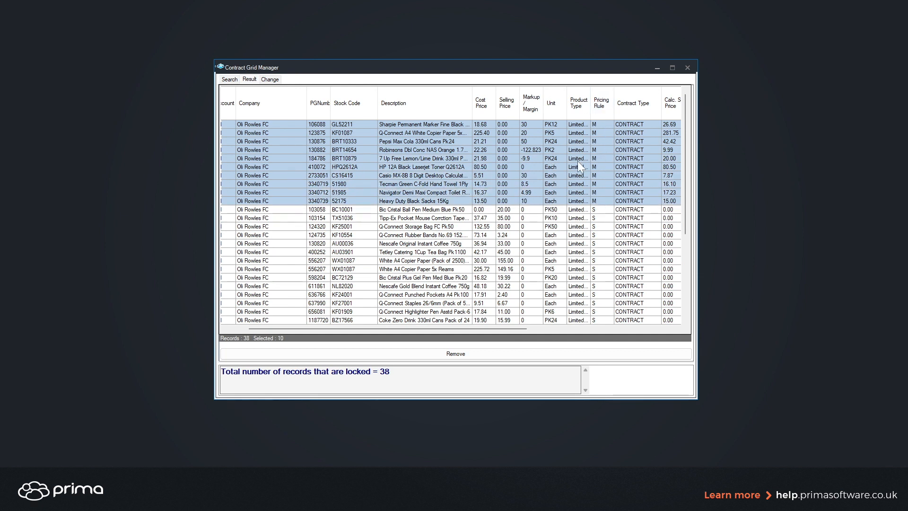
right_click(563, 158)
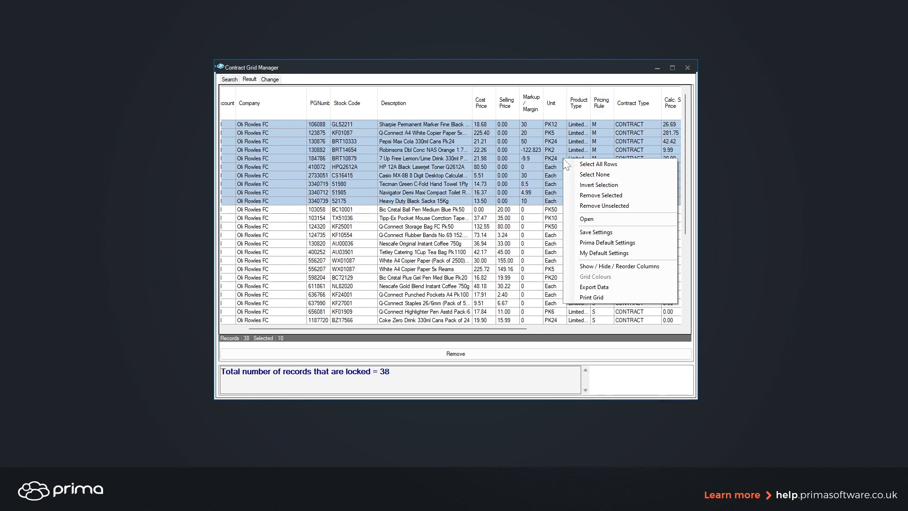
left_click(598, 186)
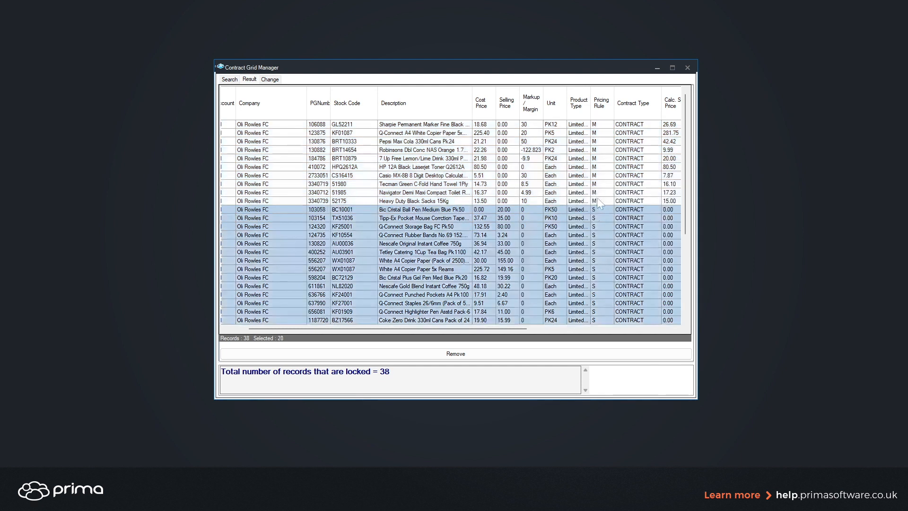
left_click(455, 354)
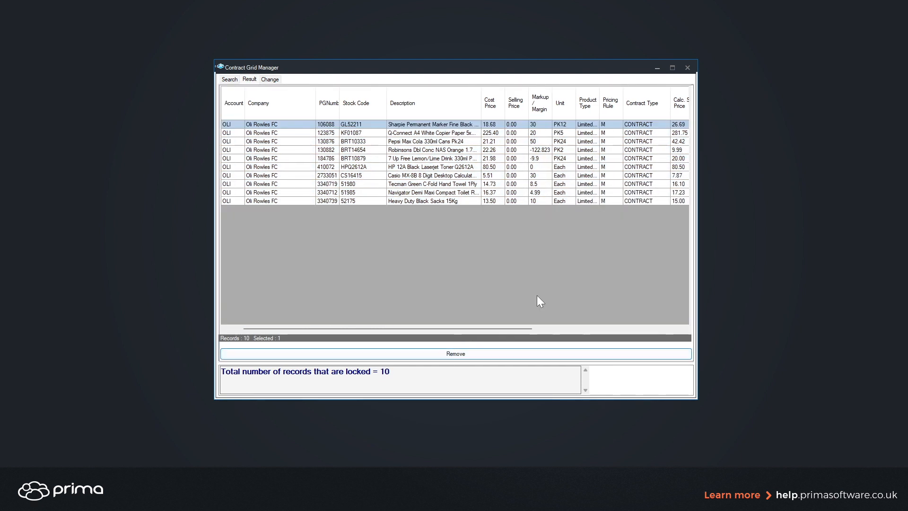
left_click_drag(599, 200, 585, 129)
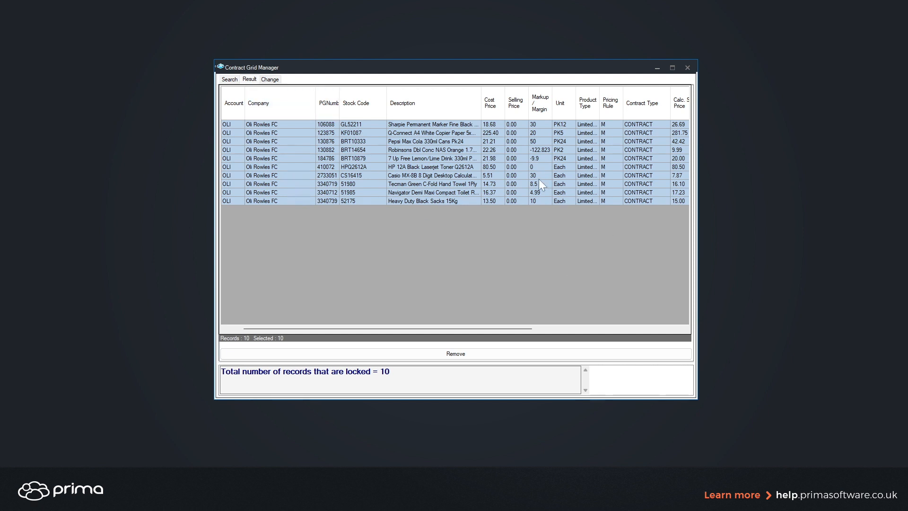
Rerun the contract search for the same company, highlight the locked-records count and show the full results
left_click(229, 79)
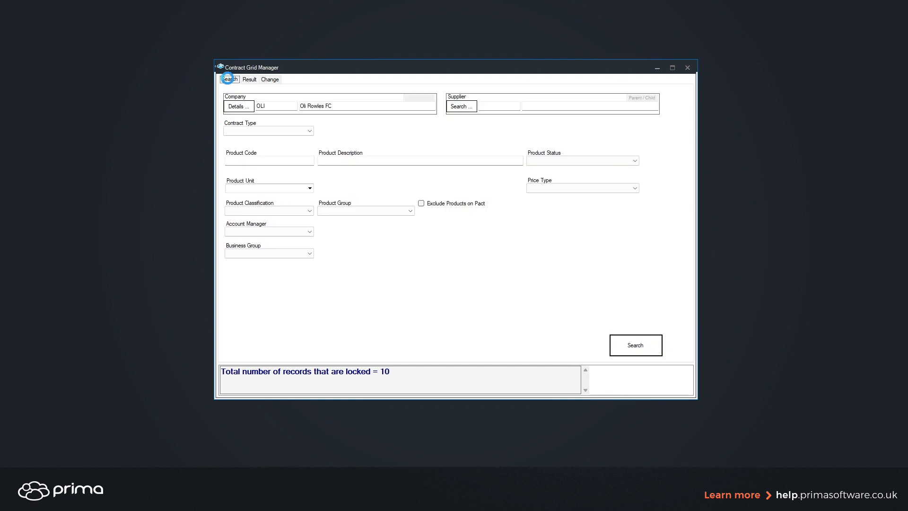
left_click(636, 348)
left_click_drag(391, 371, 221, 371)
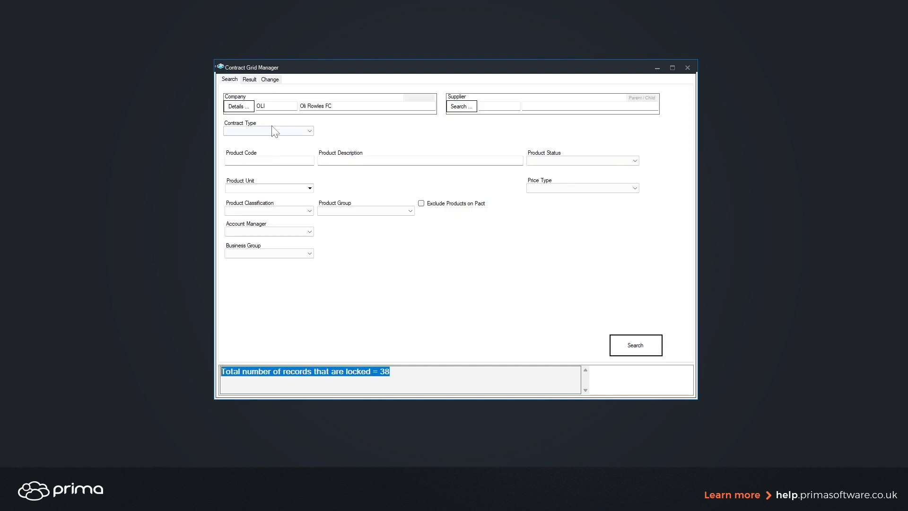
left_click(245, 80)
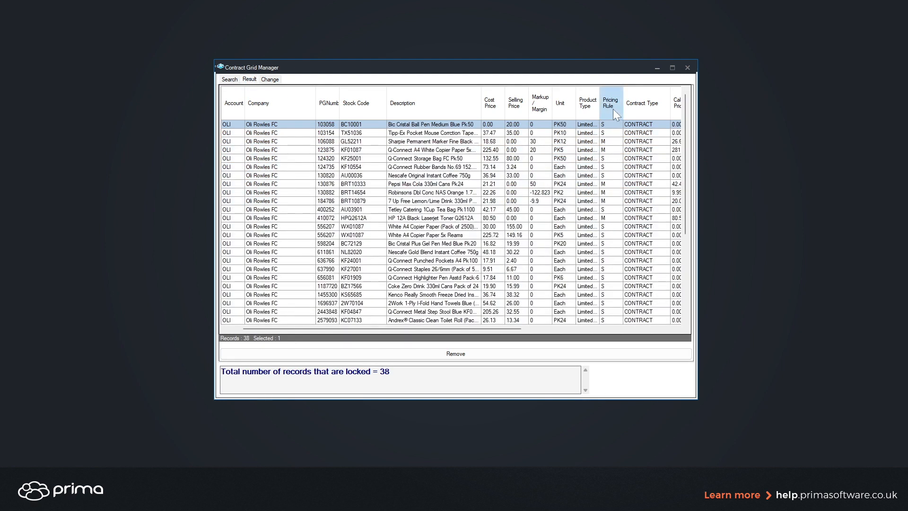
Sort the results by Pricing Rule, remove the lines that are not rule M, and select all that remain
left_click(613, 108)
left_click_drag(604, 201, 603, 124)
right_click(612, 157)
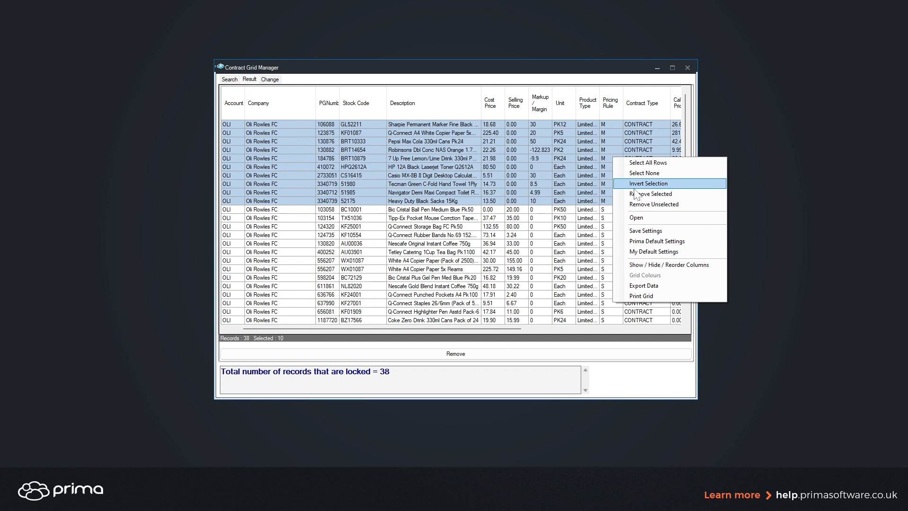
left_click(636, 184)
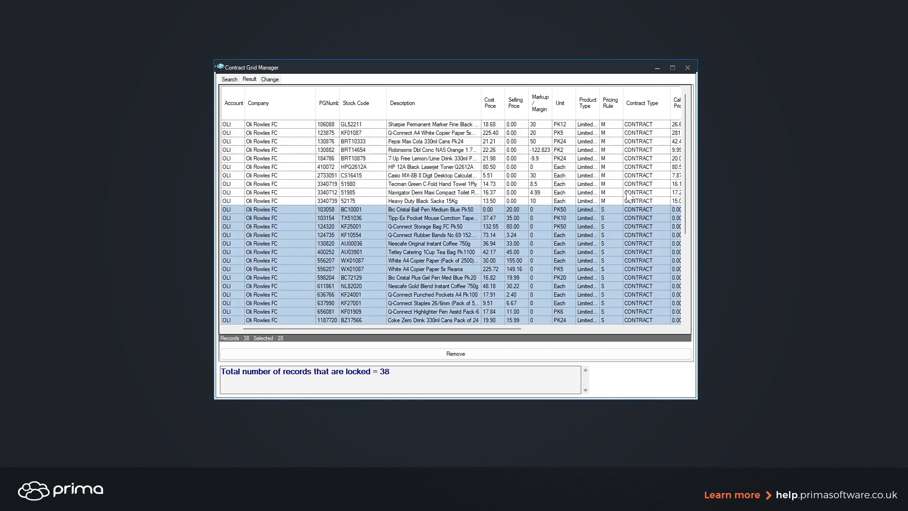
left_click(463, 354)
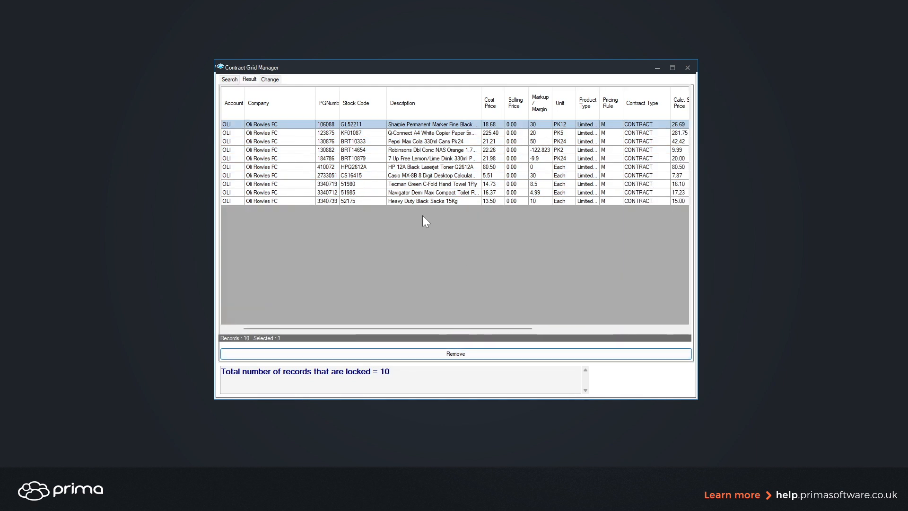
left_click_drag(353, 124, 361, 199)
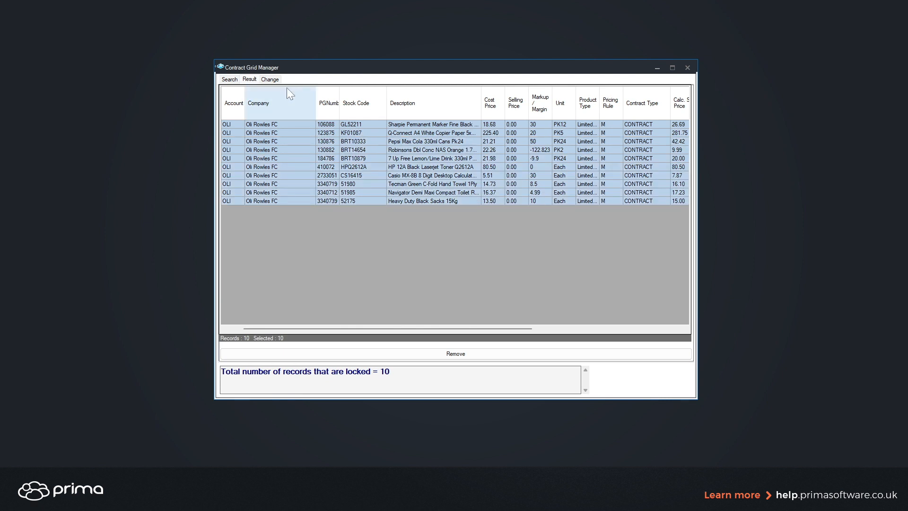
Look over the contract change options, and remove every result line except the Q-Connect A4 White Copier Paper line KF01087
left_click(270, 79)
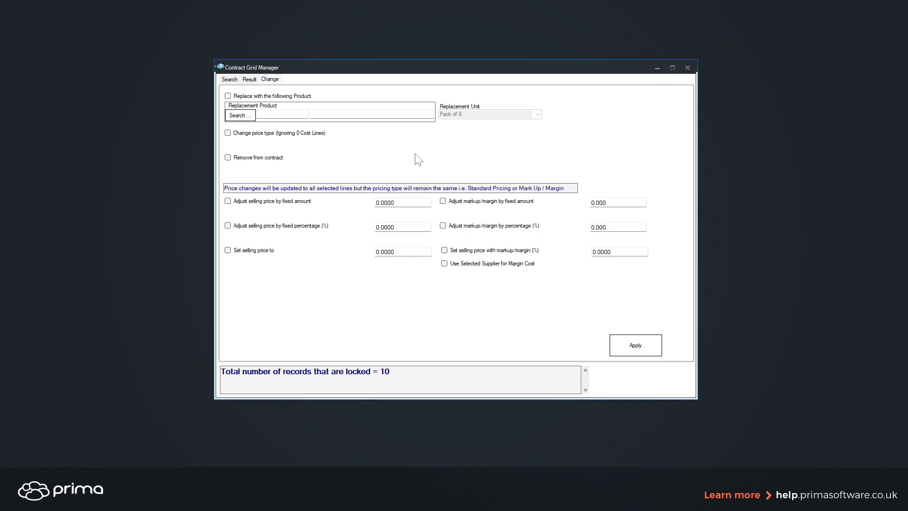
left_click(250, 80)
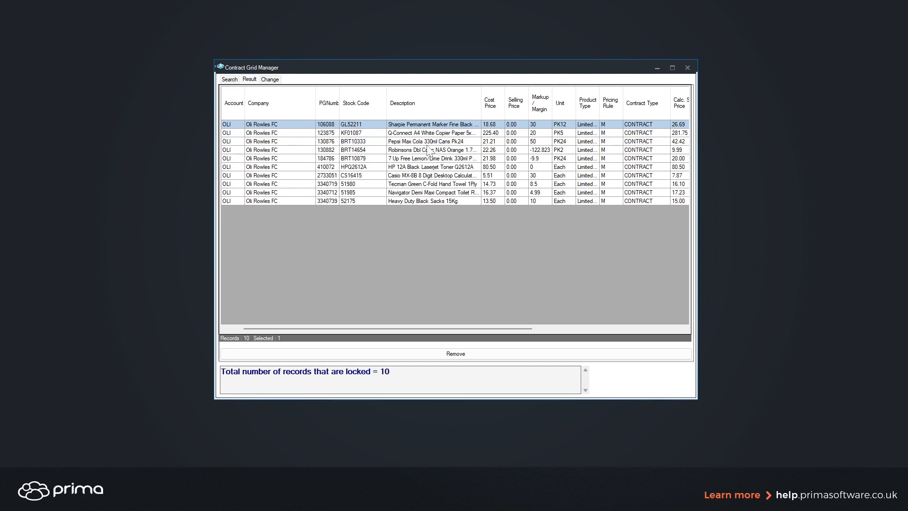
left_click_drag(428, 141, 421, 201)
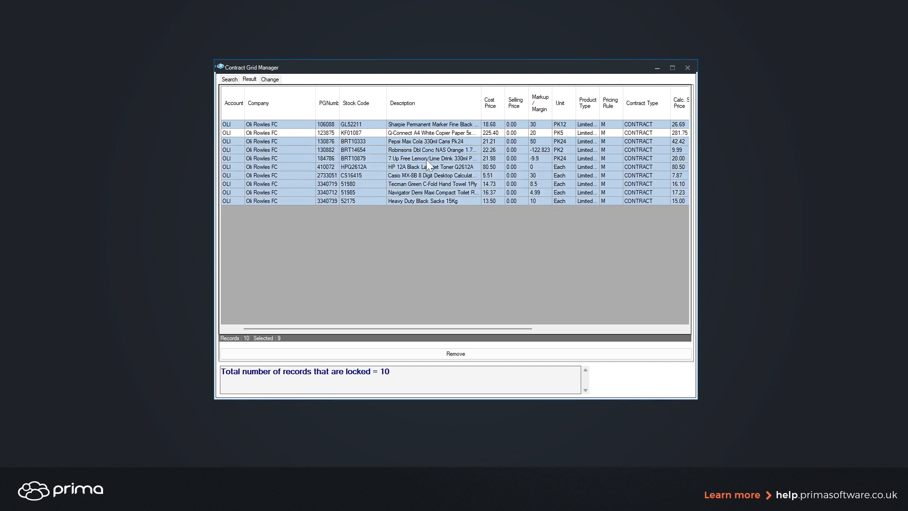
left_click(442, 354)
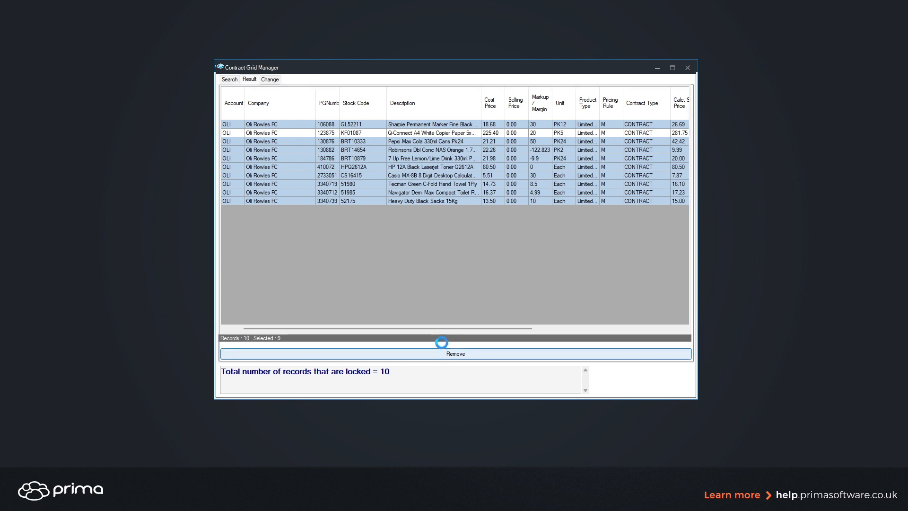
Try the product replacement option for the remaining contract line, and turn it off again
left_click(270, 79)
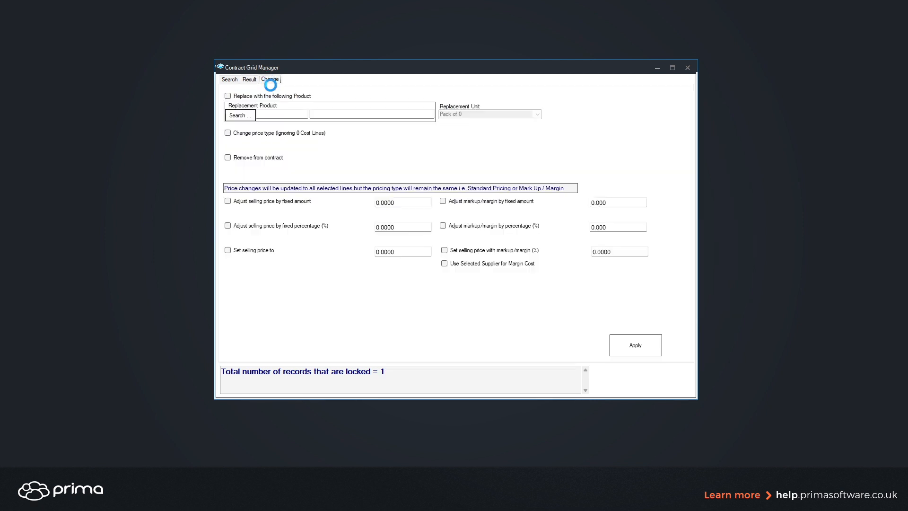
left_click(285, 97)
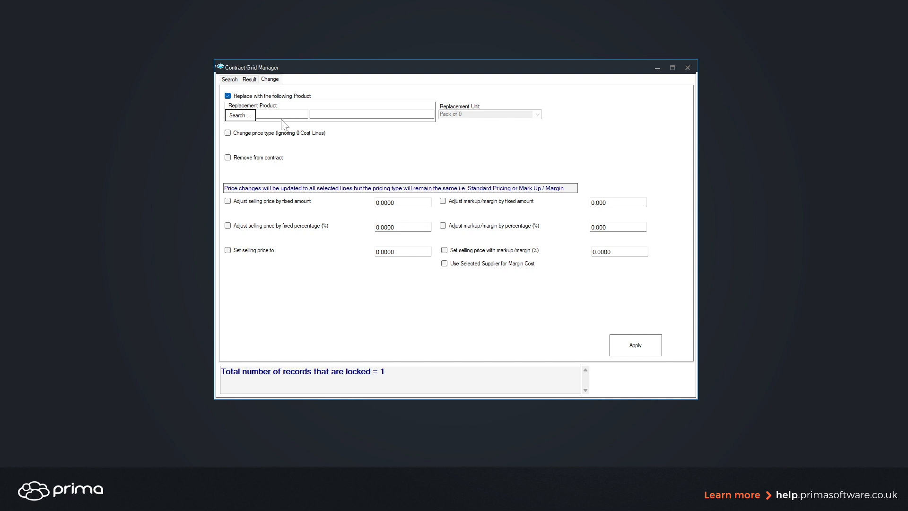
left_click(286, 115)
left_click(265, 95)
Rerun the contract search for the company with the Price Type filter set to Markup/Margin
left_click(230, 80)
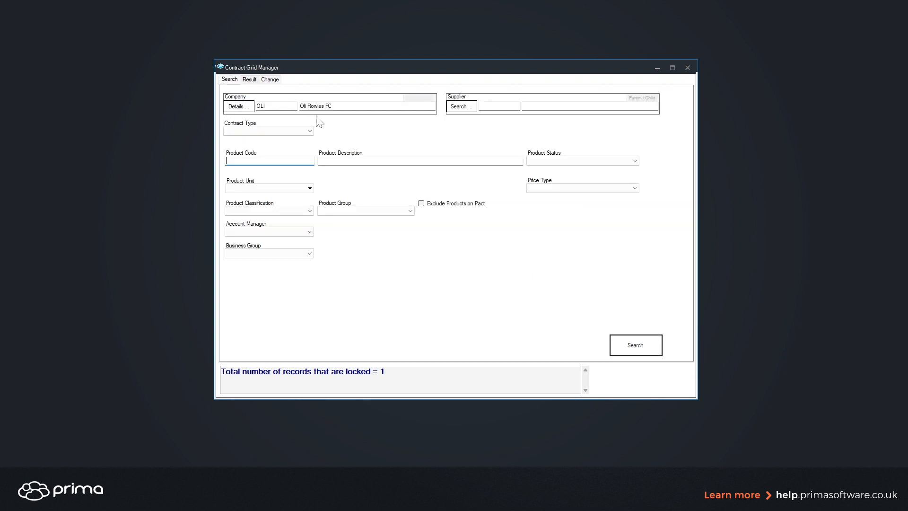
left_click(623, 337)
left_click(550, 190)
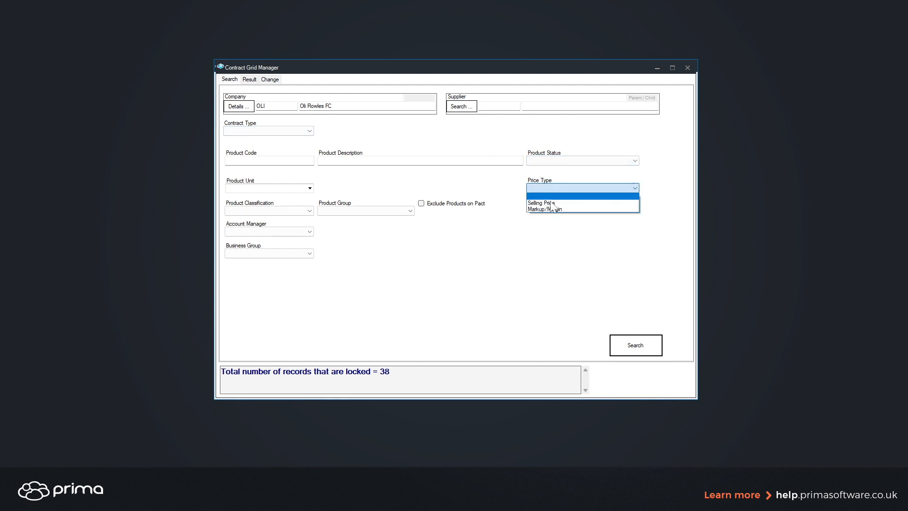
left_click(542, 209)
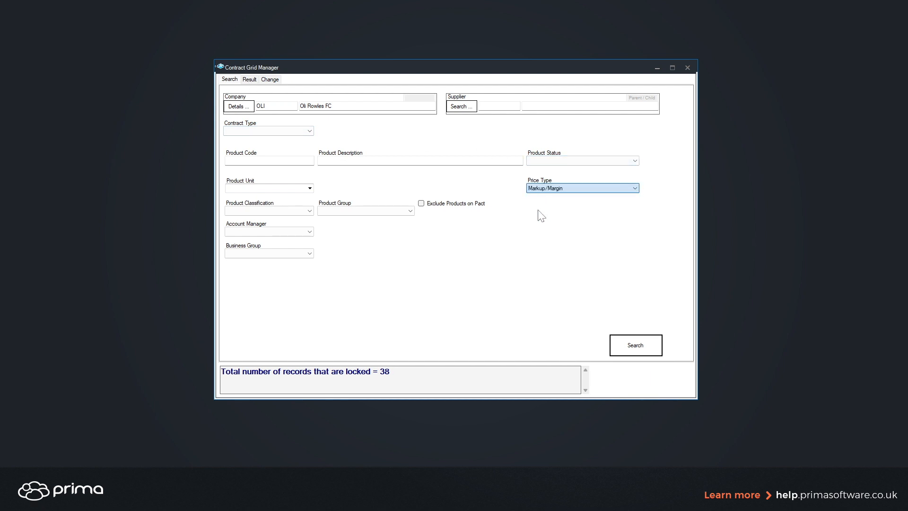
left_click(615, 351)
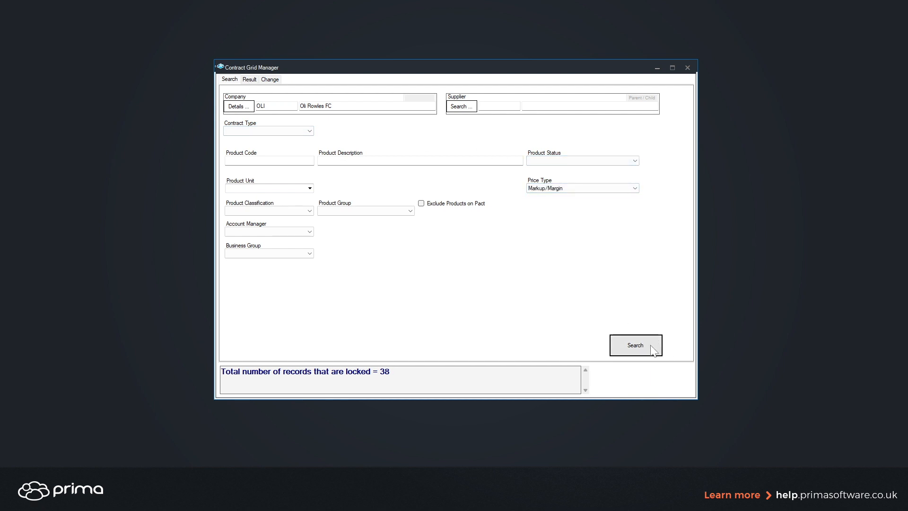
Apply the price type change, ignoring zero-cost lines, to the found markup/margin lines and check their pricing rule in the results
left_click(270, 79)
left_click(249, 133)
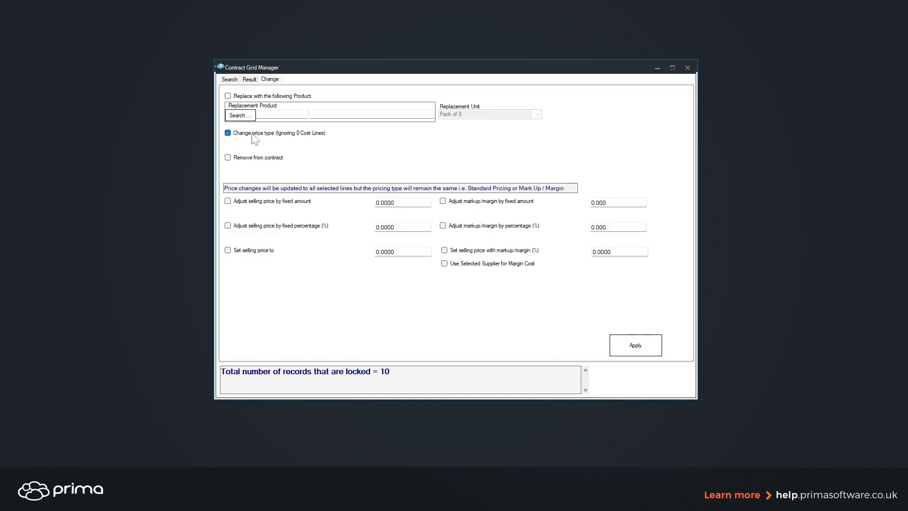
left_click(633, 354)
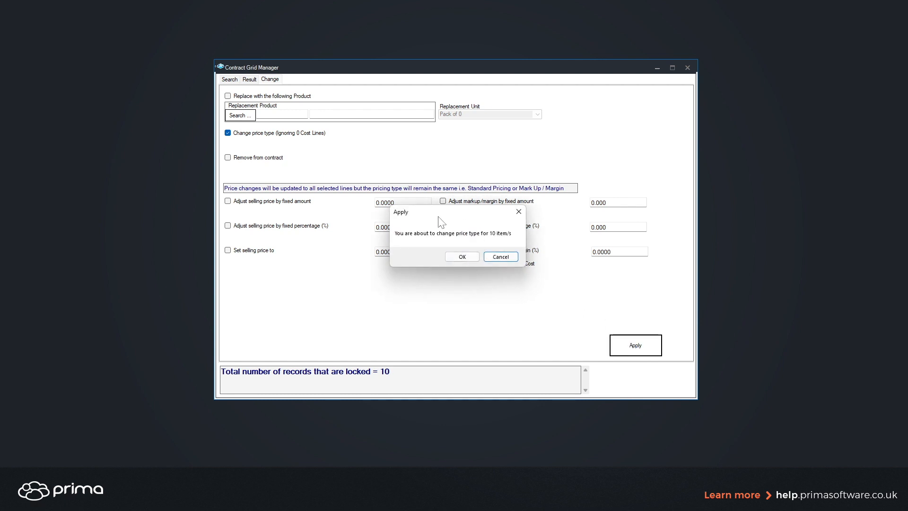
left_click(463, 258)
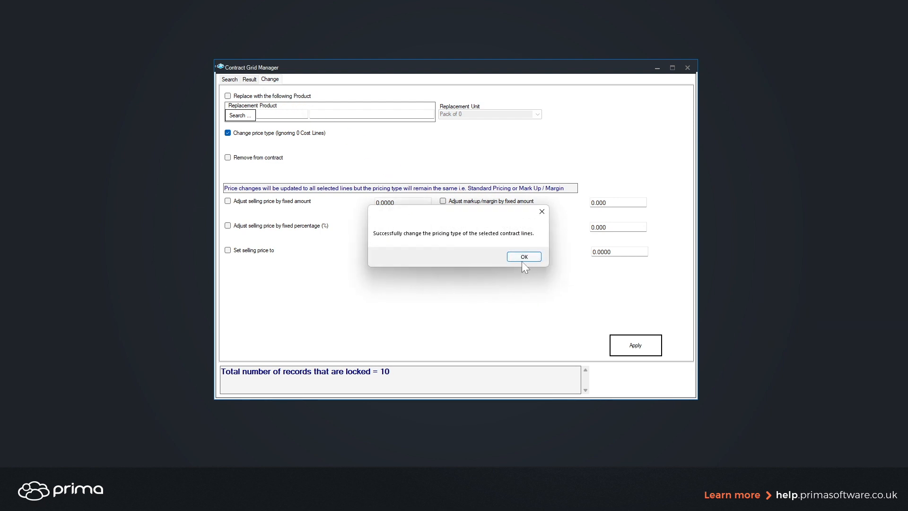
left_click(522, 260)
left_click(249, 80)
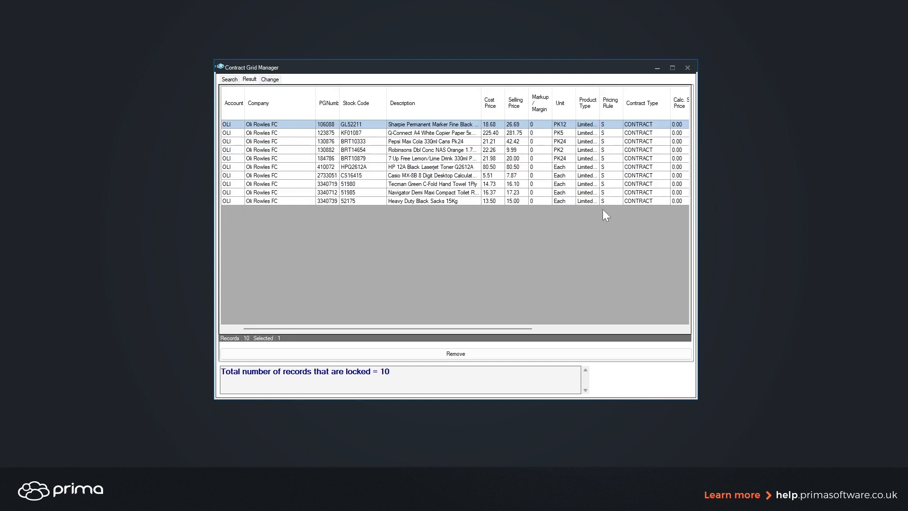
mouse_move(609, 126)
left_mouse_down()
mouse_move(609, 206)
mouse_move(606, 124)
left_mouse_up()
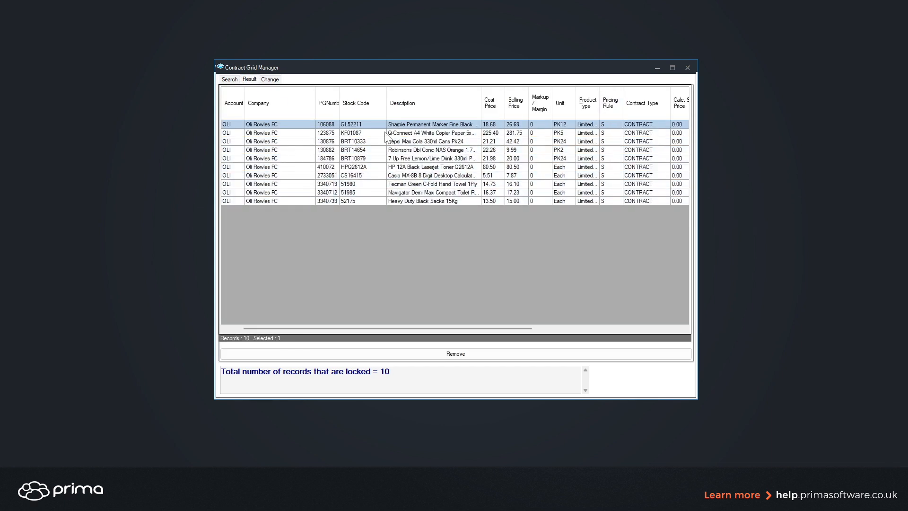
Switch the same lines back to markup/margin by reapplying the price type change, check the results and reopen the change options
left_click(275, 82)
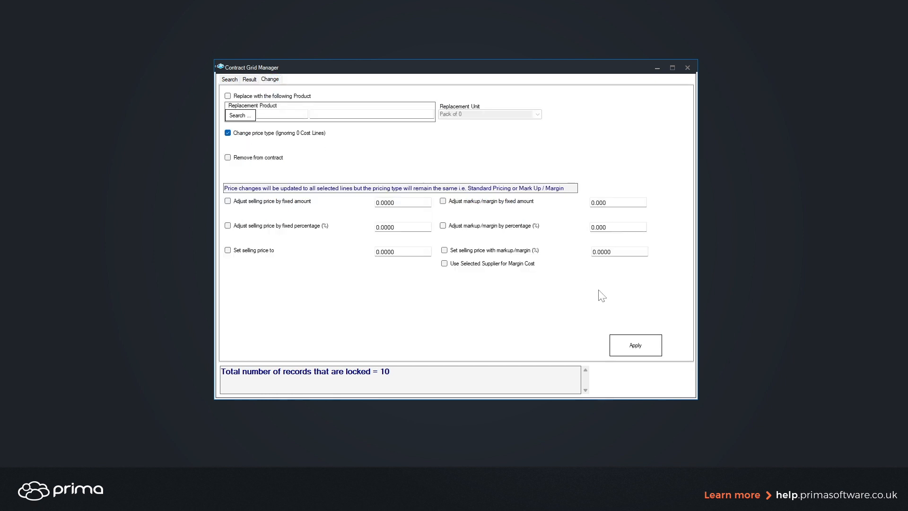
left_click(623, 350)
left_click(463, 256)
left_click(517, 256)
left_click(250, 81)
left_click_drag(479, 329, 537, 333)
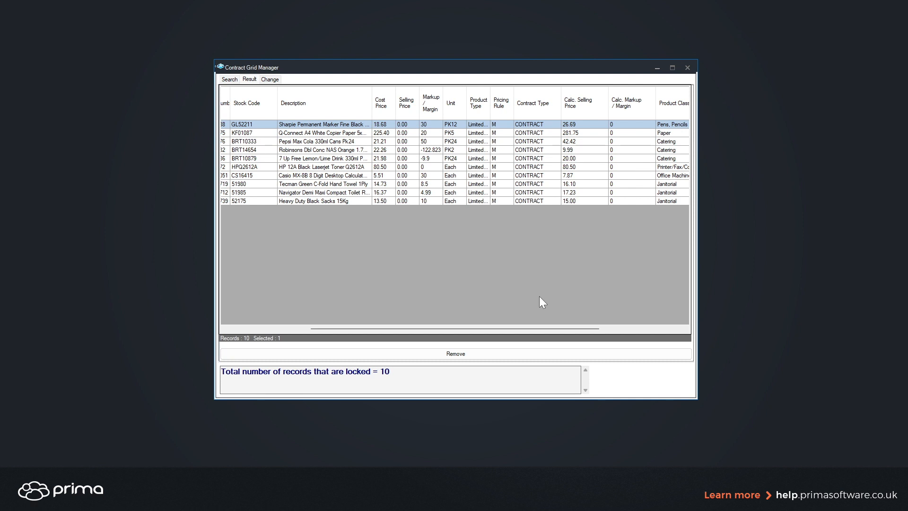
left_click(270, 80)
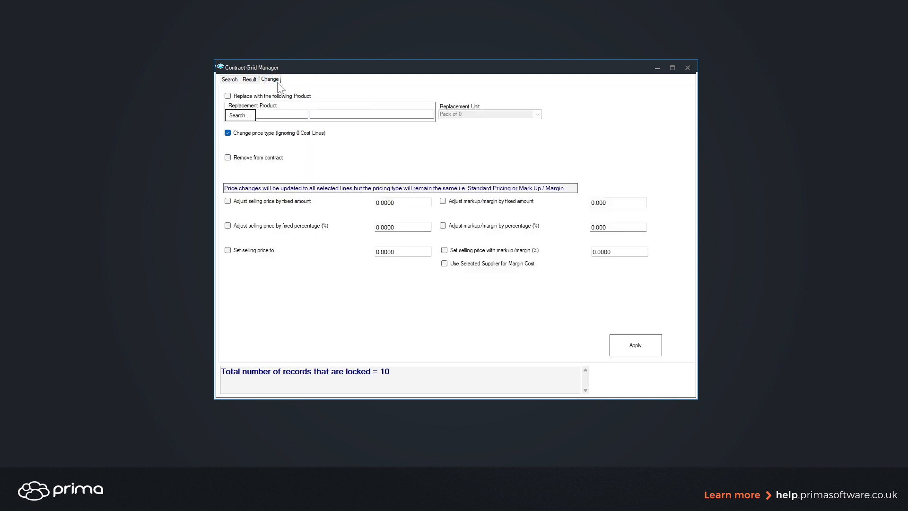
Turn off the price type change, try the option to set the selling price to 10, and turn it off again
left_click(262, 135)
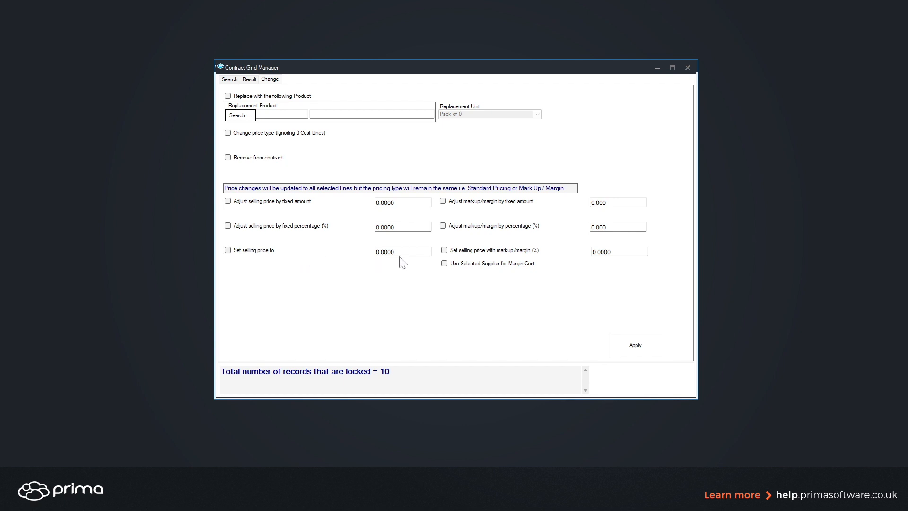
left_click(258, 254)
type("10")
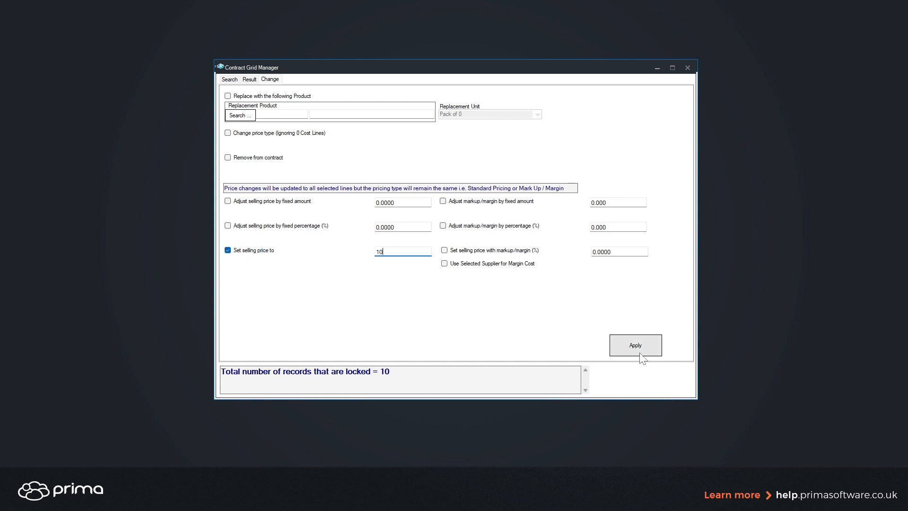
left_click(245, 255)
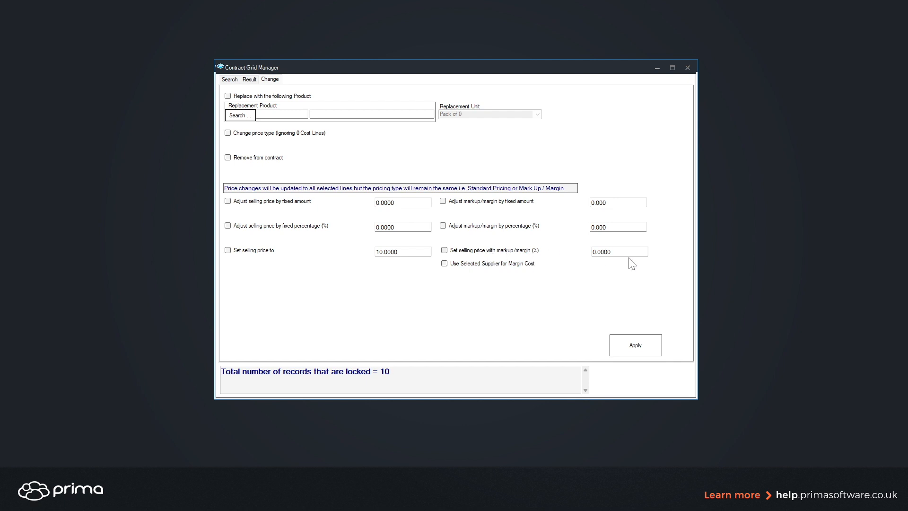
Try the option to set the selling price with a 25% markup/margin, and turn it off again
left_click(510, 252)
double_click(630, 253)
type("25")
key("Tab")
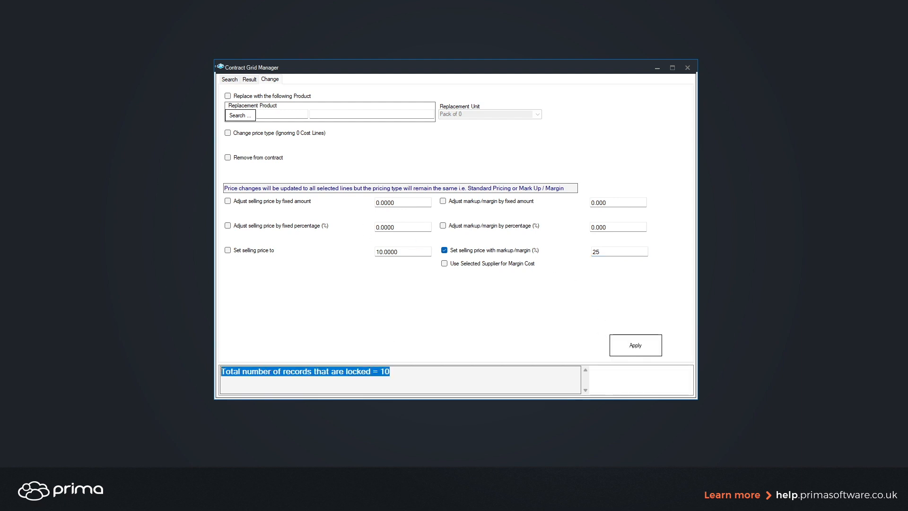
left_click(529, 285)
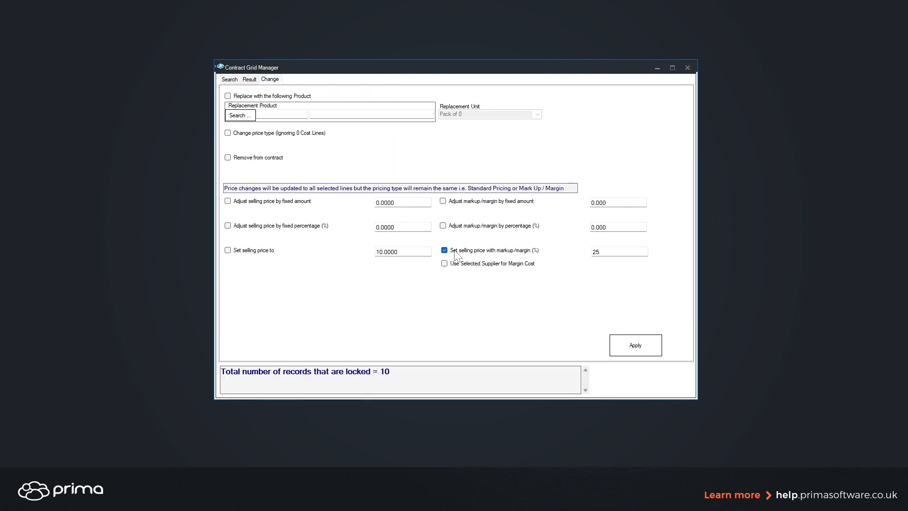
left_click(490, 251)
Review the supplier and product code search filters and the selected-supplier margin cost option, and close the Contract Grid Manager
left_click(231, 80)
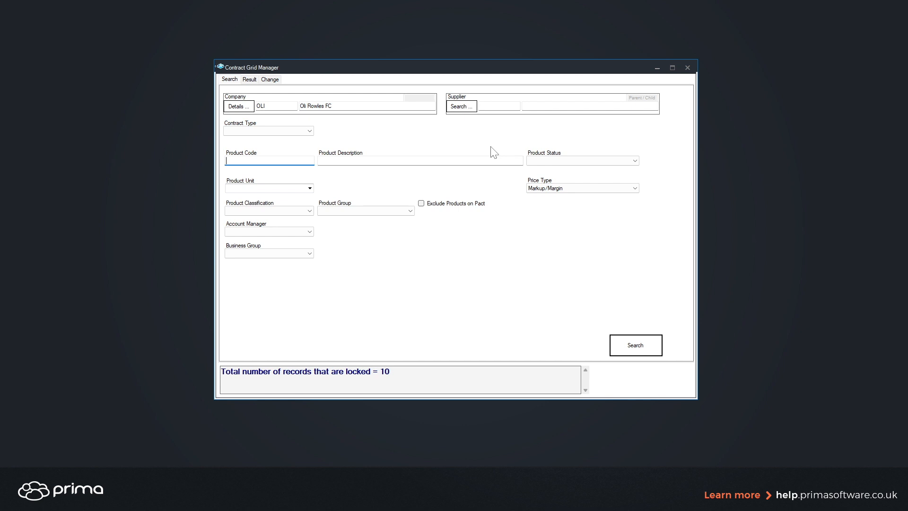
left_click(525, 106)
left_click(249, 161)
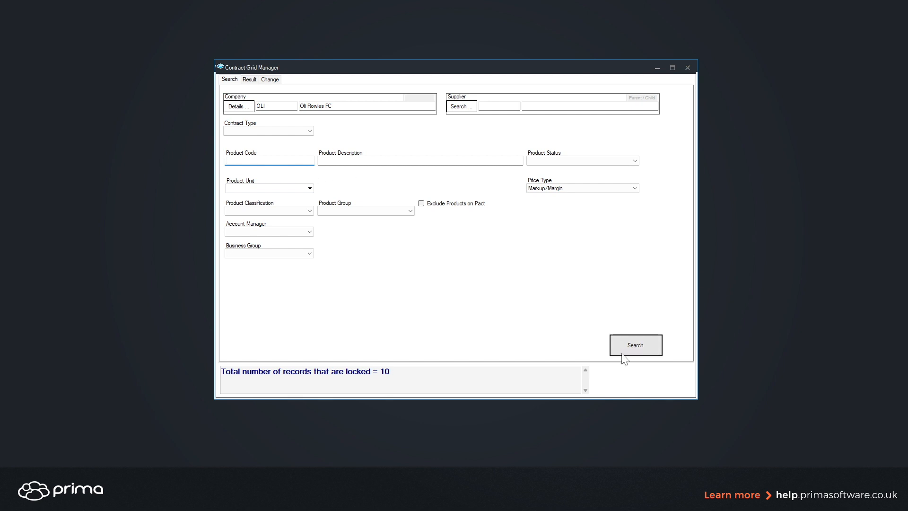
left_click(274, 84)
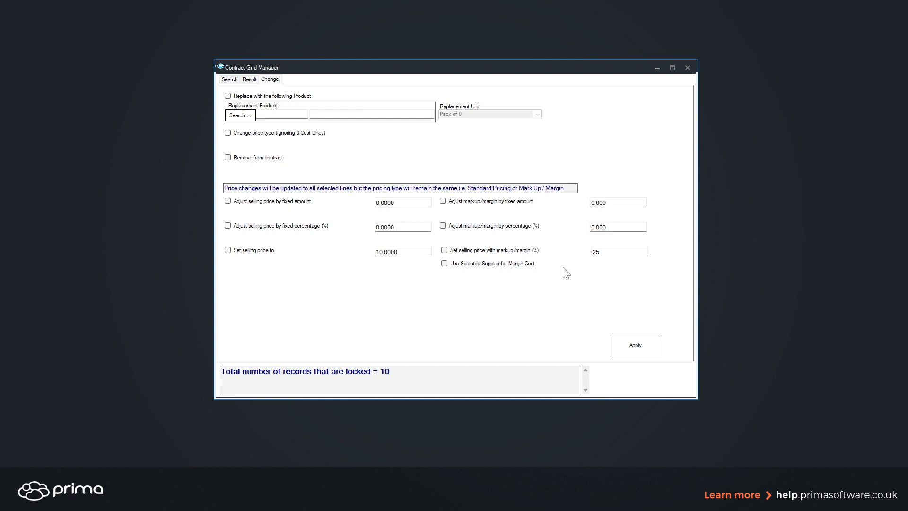
left_click(469, 263)
left_click(689, 69)
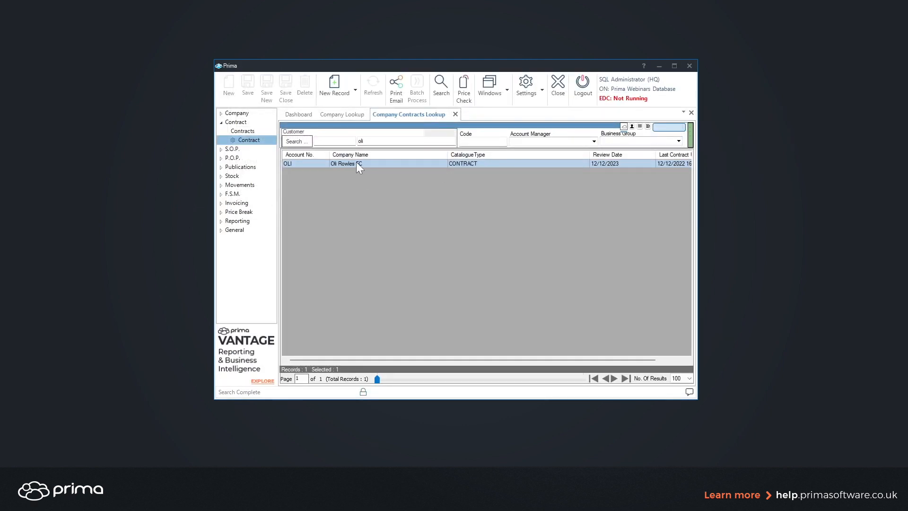
Open the company's contract from the contracts lookup, try selecting lines TX51036 through HPQ2612A, and select only the KF01087 line
left_click(357, 163)
double_click(356, 162)
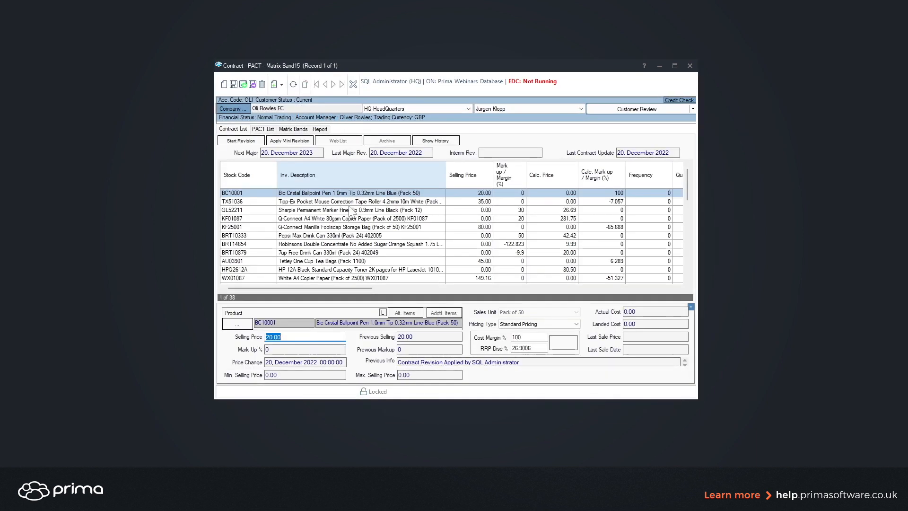
left_click(398, 201)
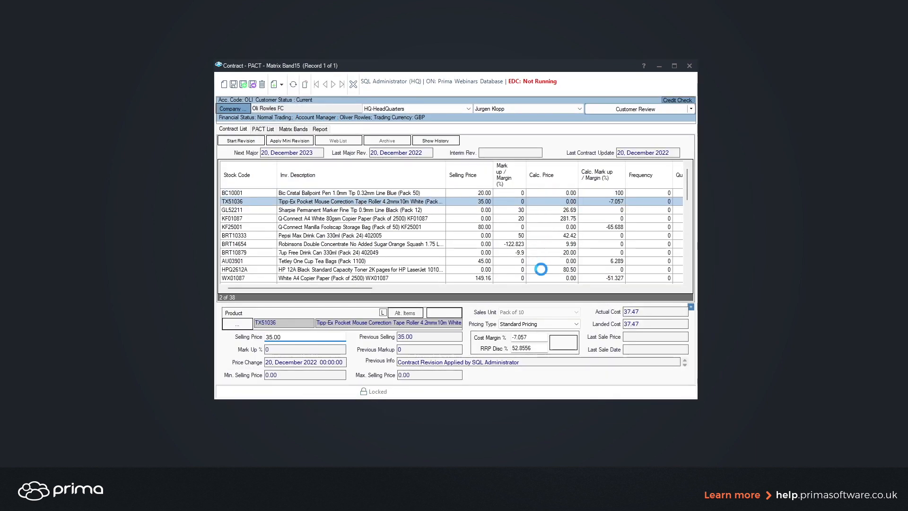
left_click(540, 269, "shift")
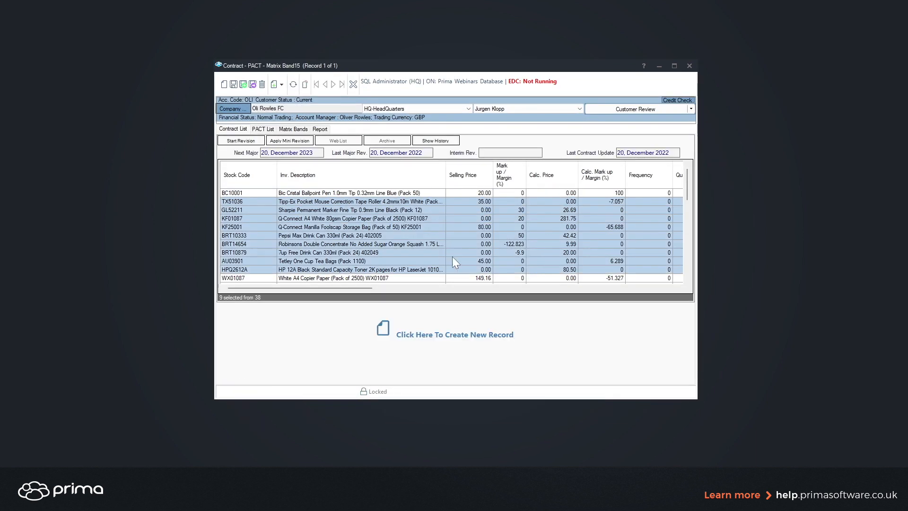
left_click(413, 218)
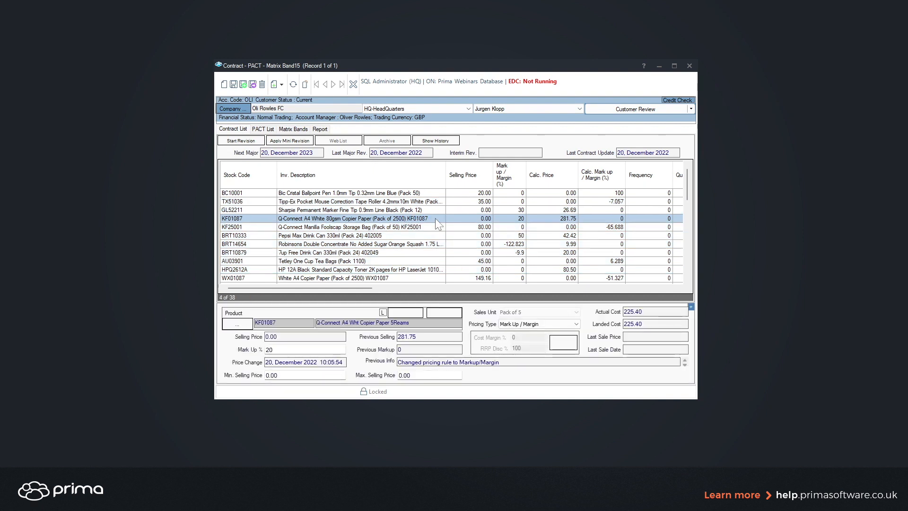